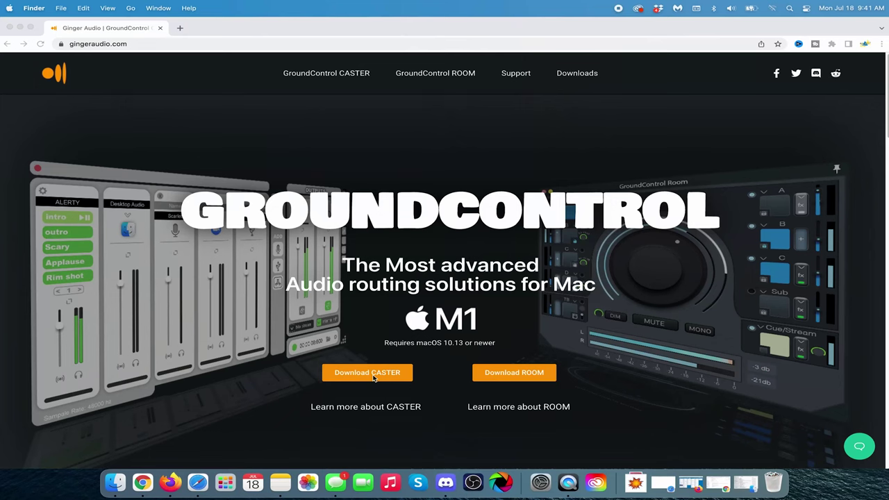
# Look through the GroundControl homepage and download the CASTER installer.
pyautogui.click(373, 377)
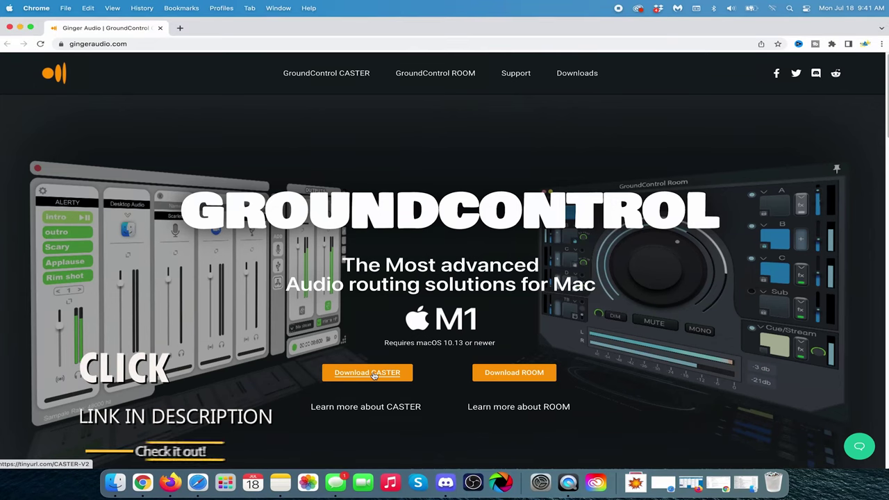
pyautogui.scroll(-5, 333, 340)
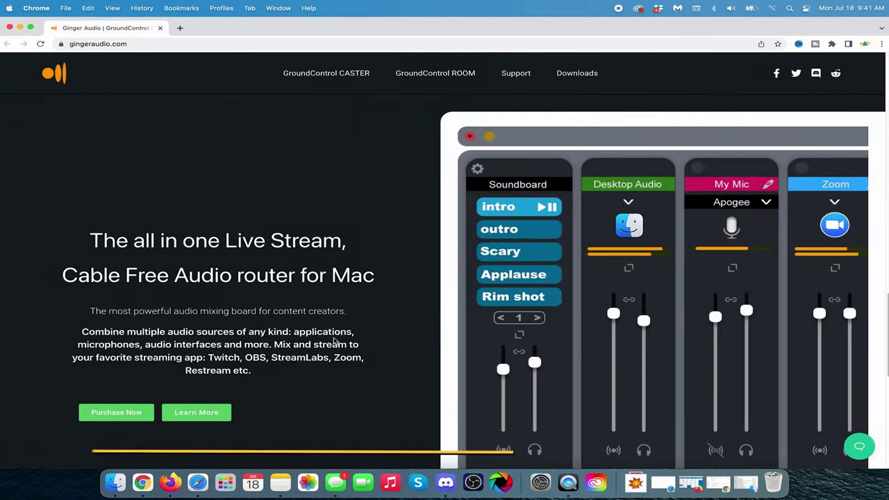
pyautogui.scroll(10, 333, 340)
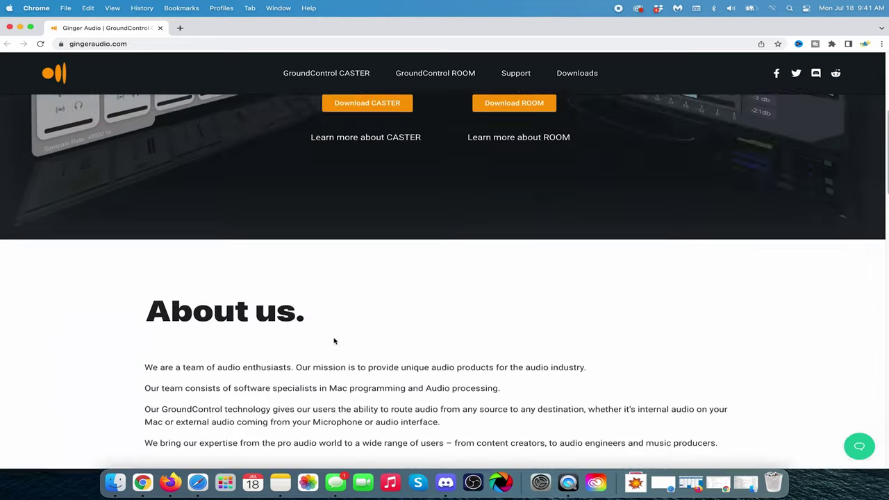
pyautogui.scroll(-15, 333, 340)
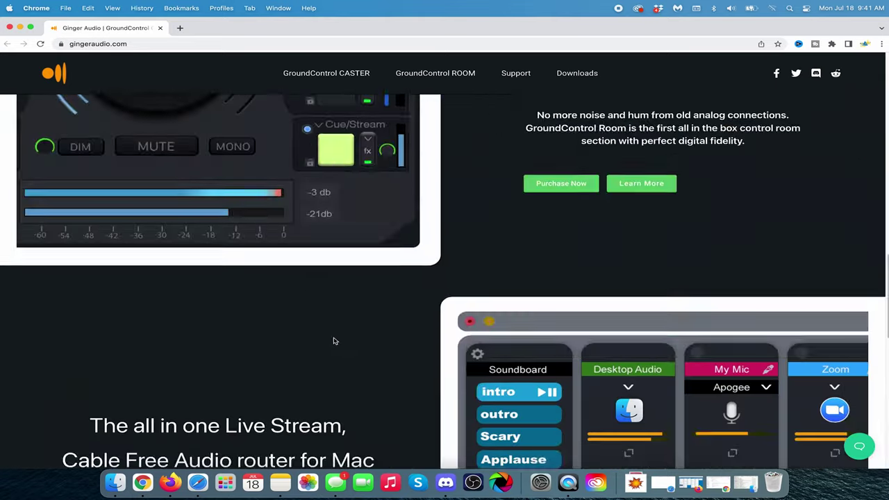
pyautogui.scroll(-2, 333, 341)
pyautogui.scroll(8, 334, 340)
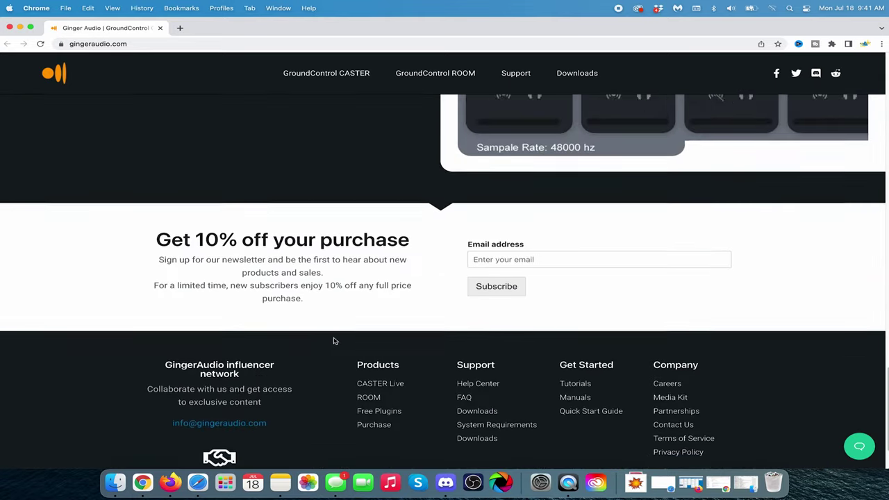
pyautogui.scroll(10, 334, 340)
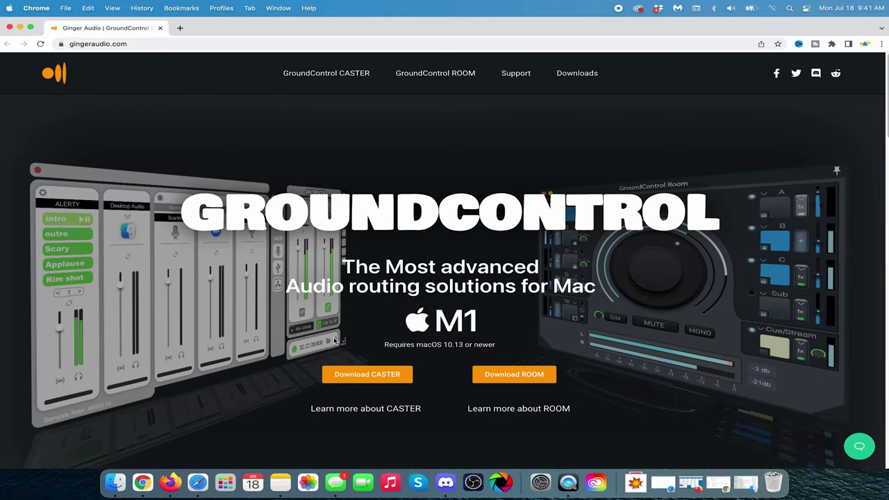
pyautogui.click(376, 373)
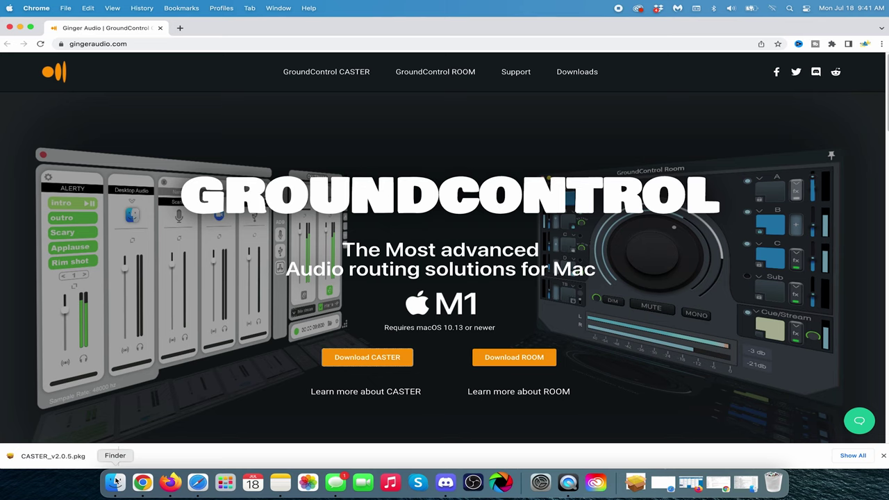
# Switch to Finder and open CASTER_v2.0.5.pkg from the Downloads folder.
pyautogui.click(115, 482)
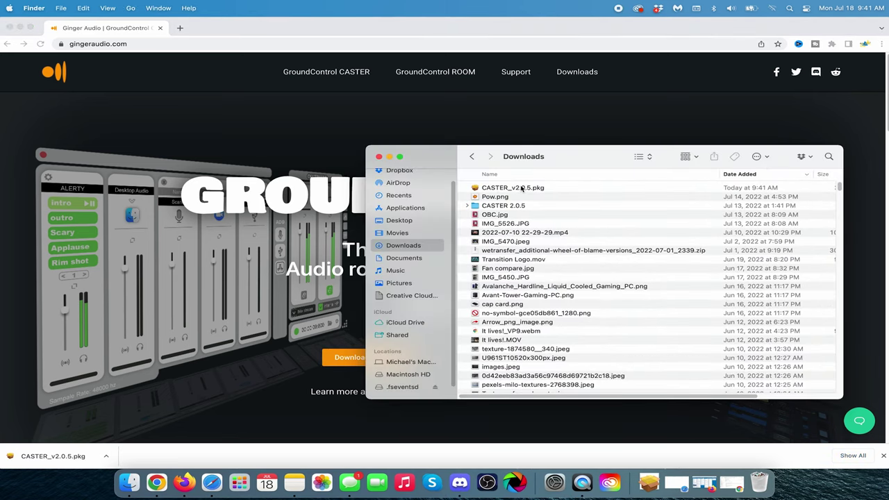
pyautogui.rightClick(521, 188)
pyautogui.click(533, 191)
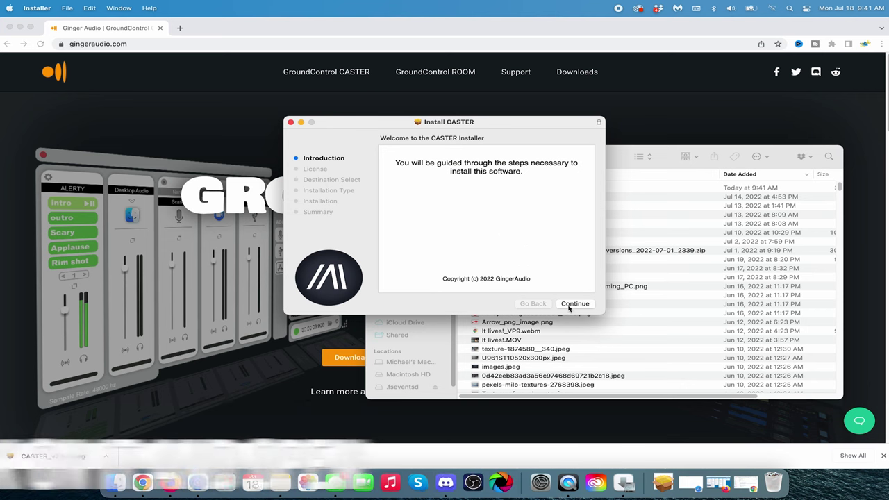
# Go through the CASTER installer, agree to the license, start the standard installation and authorize it with the account password.
pyautogui.click(570, 304)
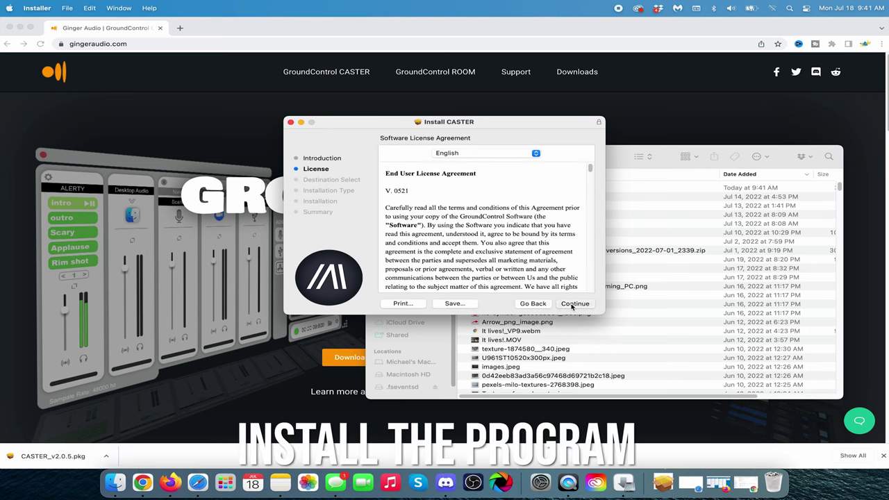
pyautogui.click(574, 305)
pyautogui.click(547, 241)
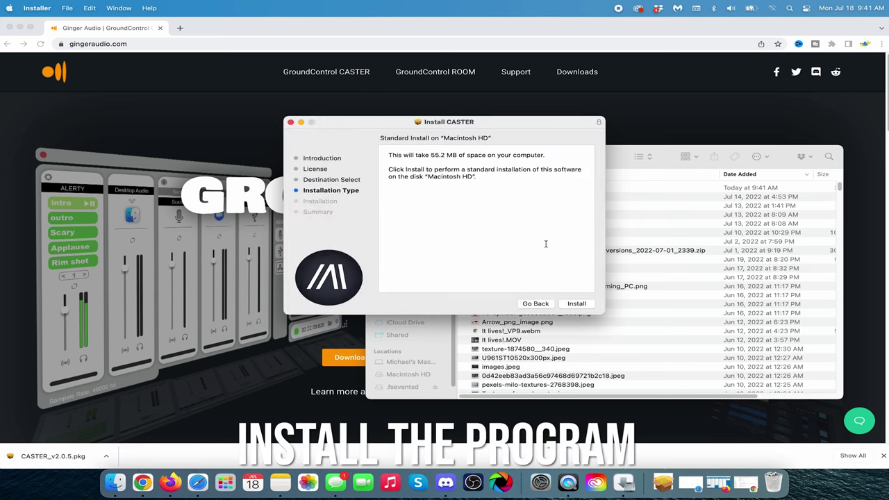
pyautogui.click(576, 304)
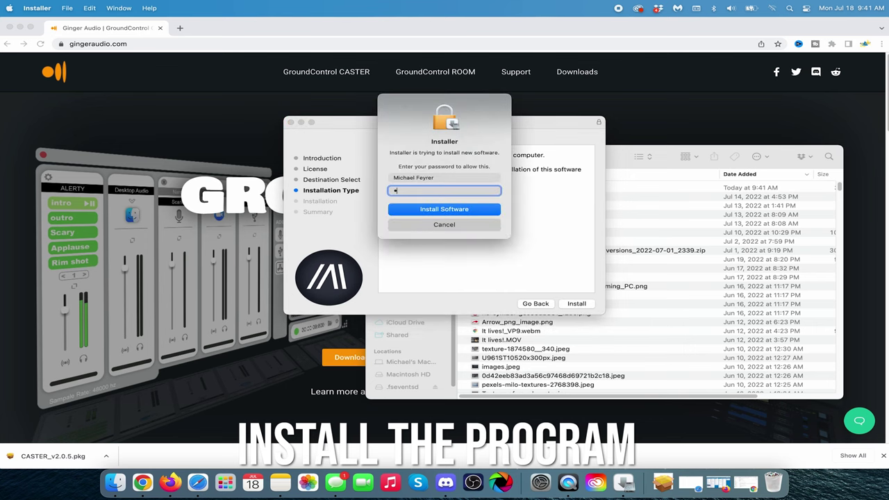
pyautogui.write('•••••••••')
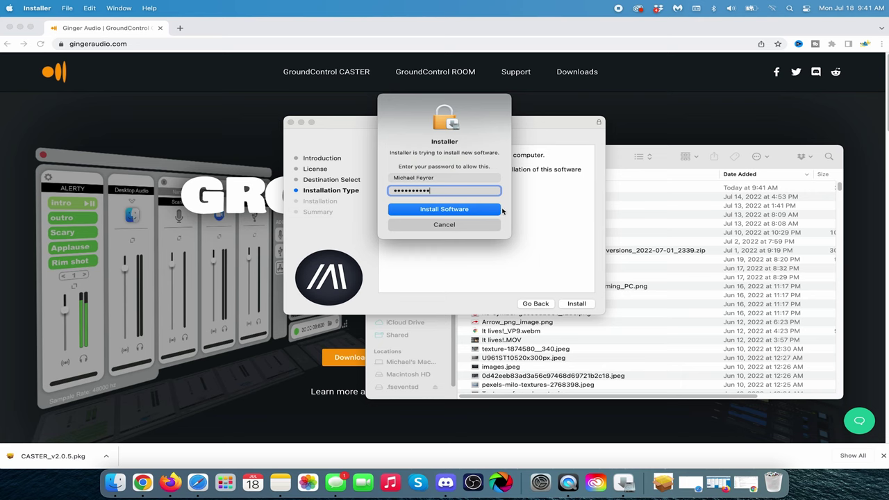
pyautogui.click(497, 209)
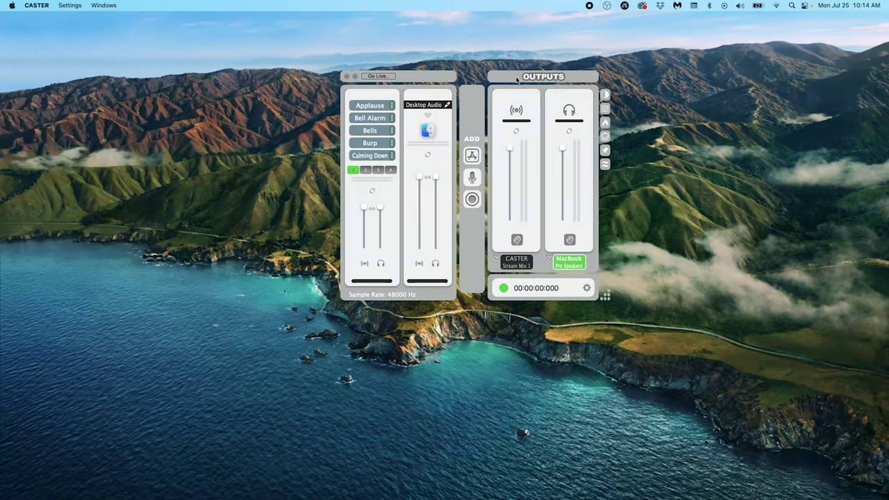
# Reposition the CASTER mixer window on the desktop.
pyautogui.moveTo(516, 80); pyautogui.dragTo(522, 134)
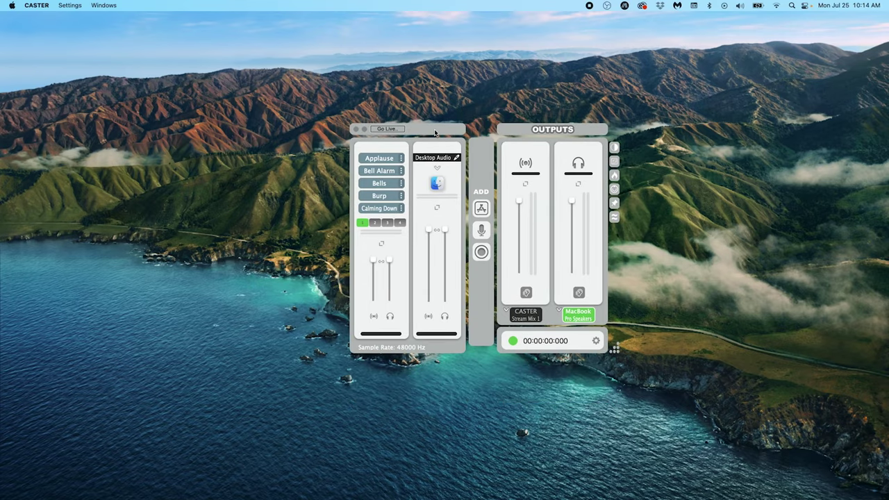
pyautogui.moveTo(433, 133); pyautogui.dragTo(413, 120)
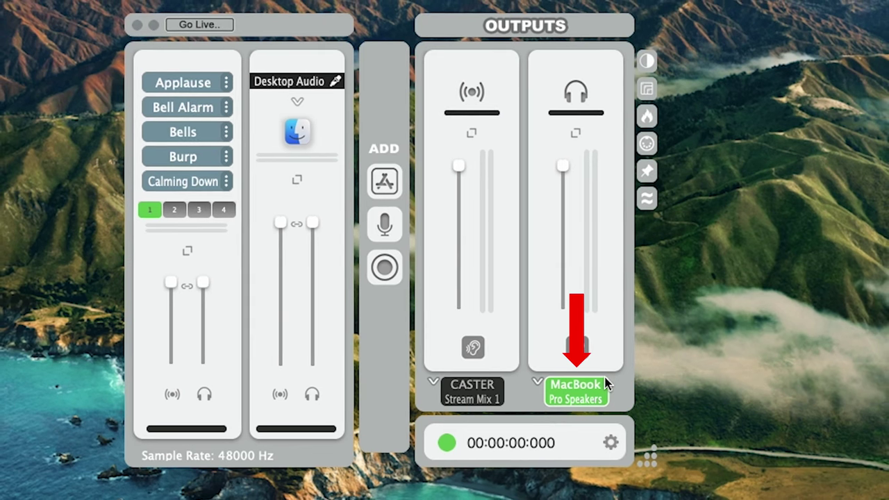
# Examine the output device choices for the headphone channel and the CASTER Stream Mix information for the stream channel.
pyautogui.click(537, 380)
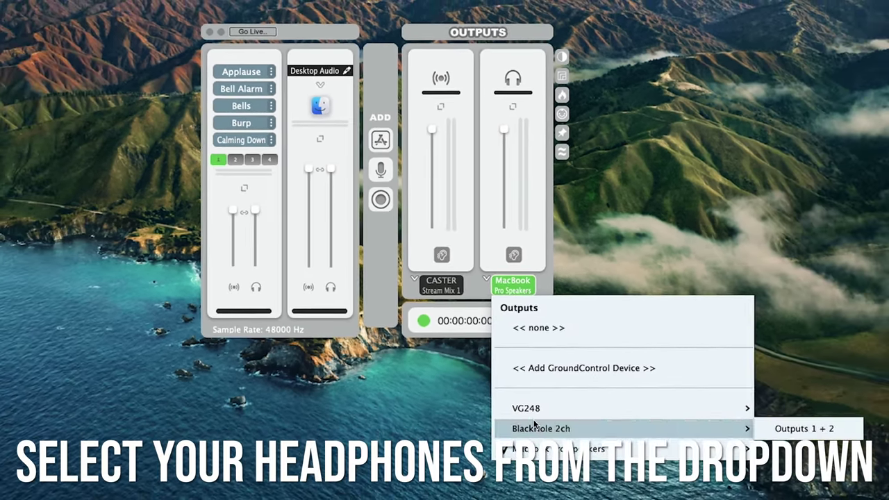
pyautogui.moveTo(556, 419)
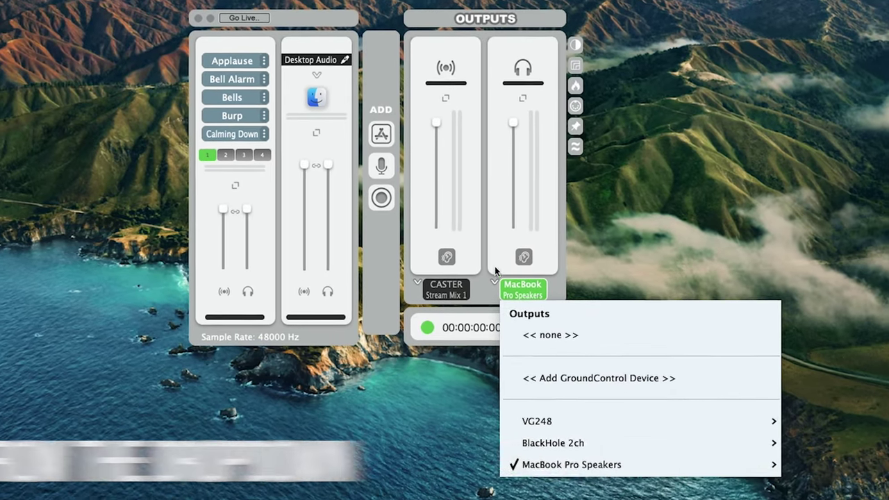
pyautogui.click(514, 264)
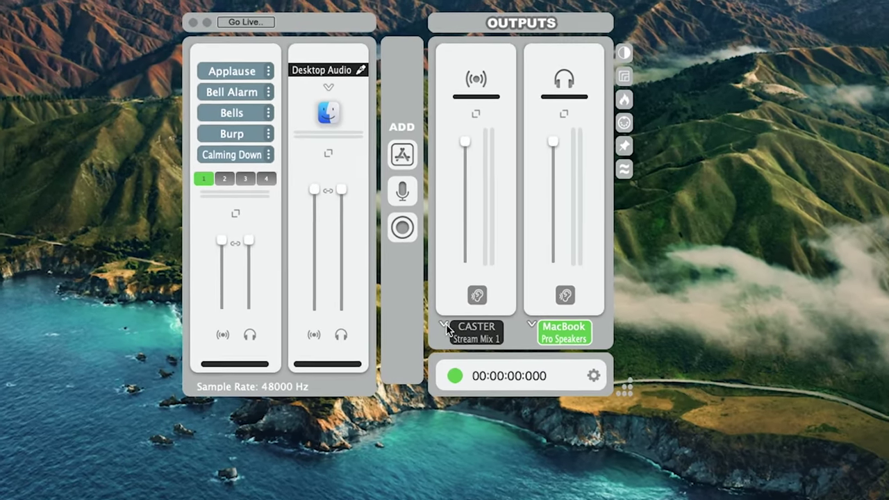
pyautogui.click(441, 311)
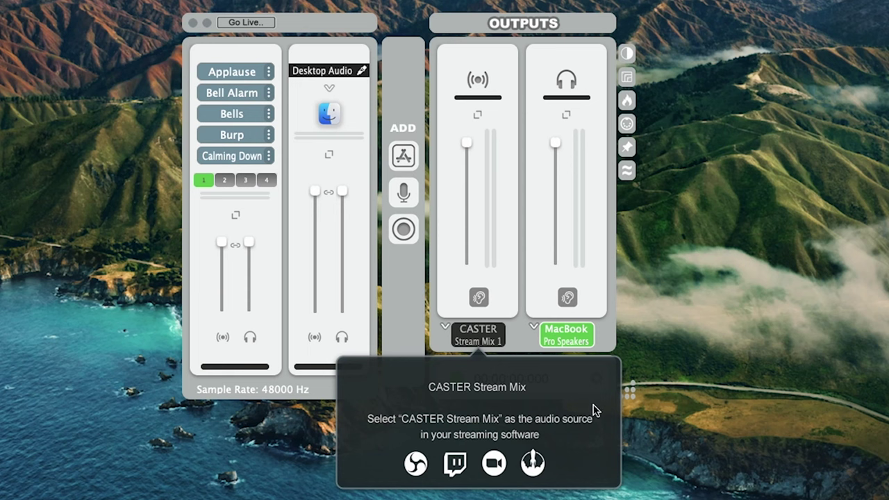
pyautogui.click(443, 331)
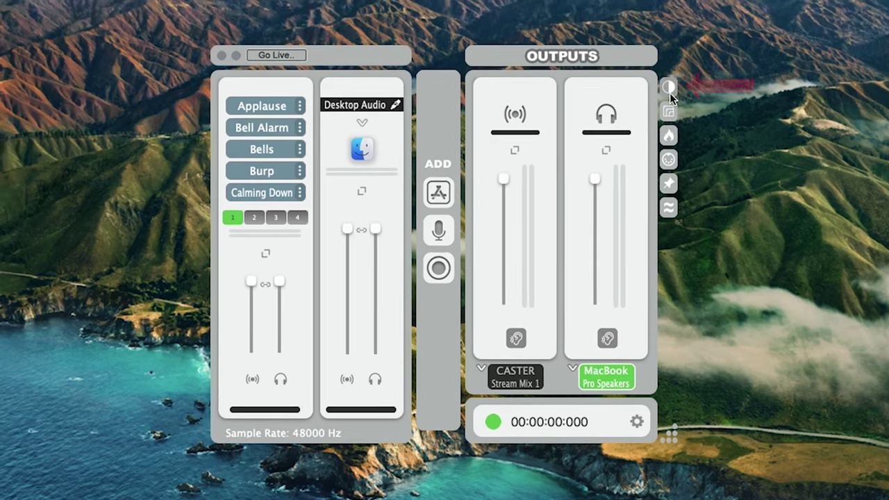
# Switch the CASTER interface to Dark Mode and return it to Light Mode.
pyautogui.click(669, 93)
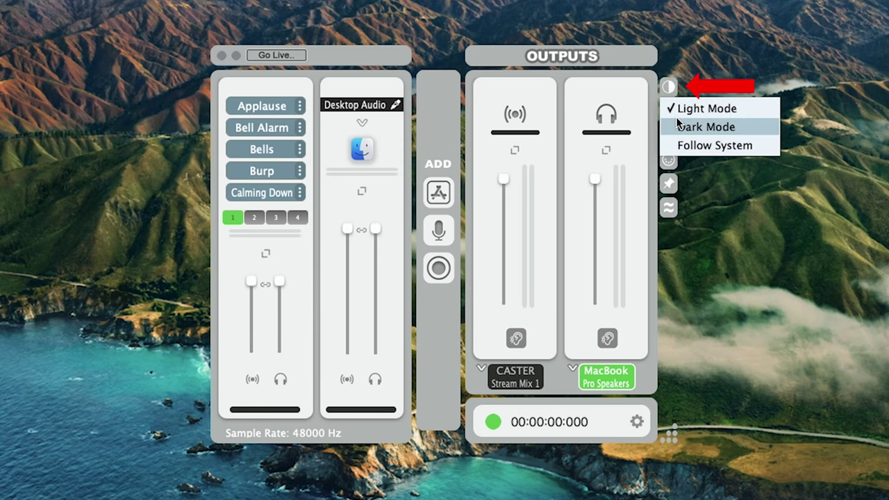
pyautogui.click(678, 127)
pyautogui.click(670, 88)
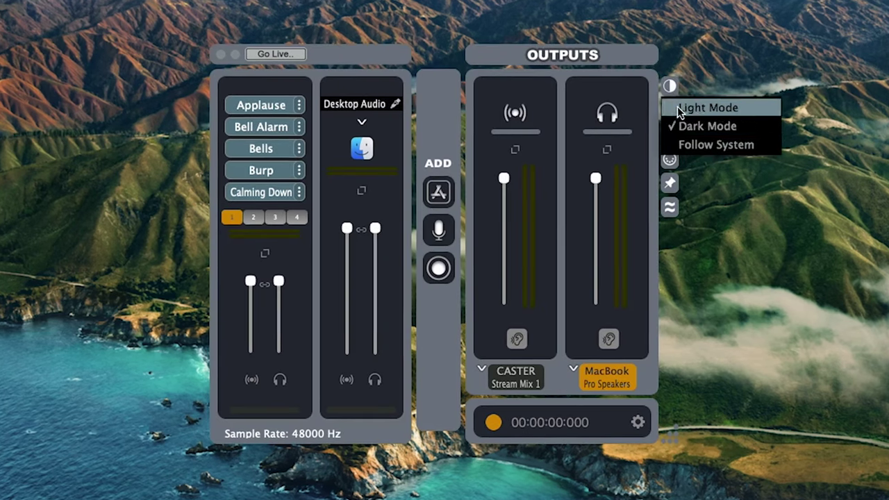
pyautogui.click(679, 108)
# Try the 125% interface scaling and return it to 100%.
pyautogui.click(670, 111)
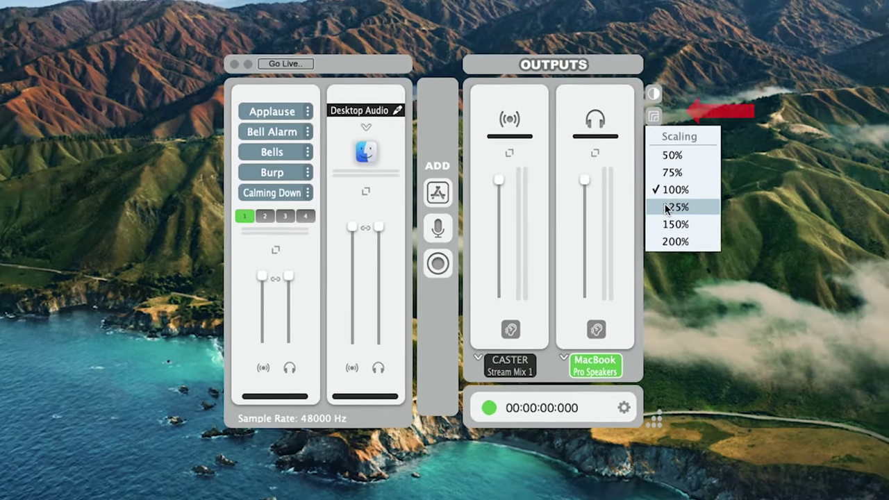
pyautogui.click(665, 207)
pyautogui.click(709, 143)
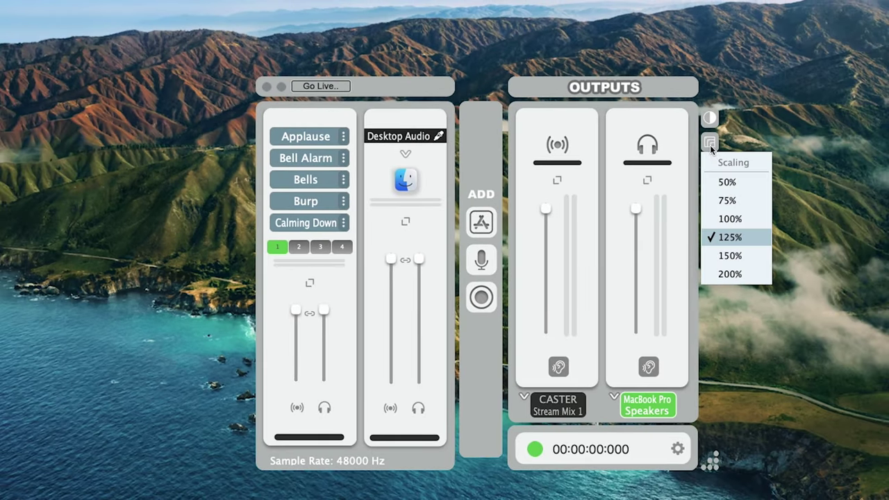
pyautogui.click(720, 218)
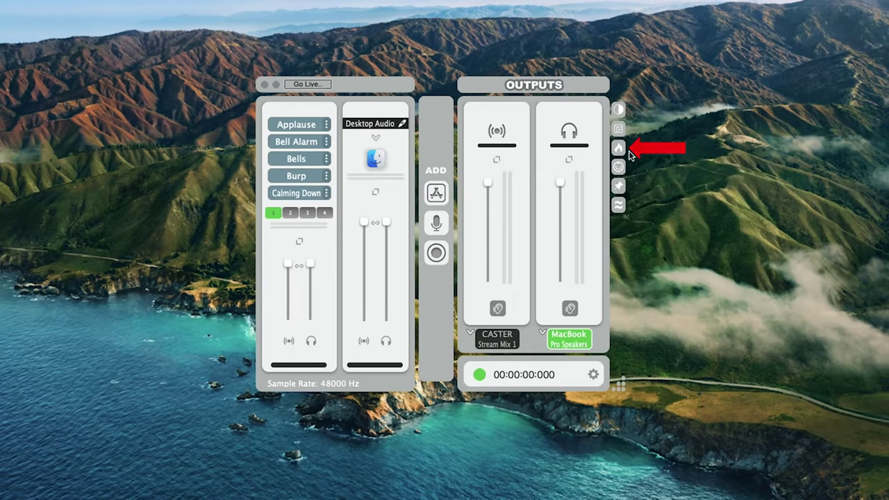
# Open the MIDI Setup window to view its input options, and close it.
pyautogui.click(619, 167)
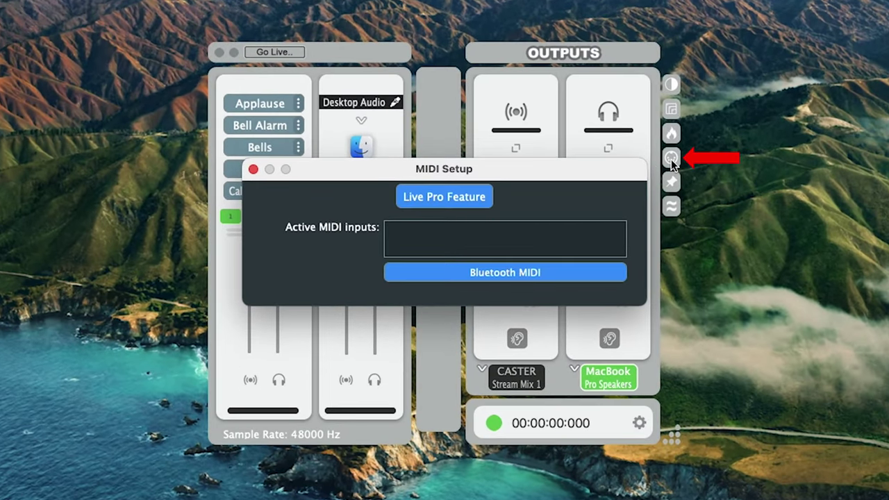
pyautogui.click(253, 169)
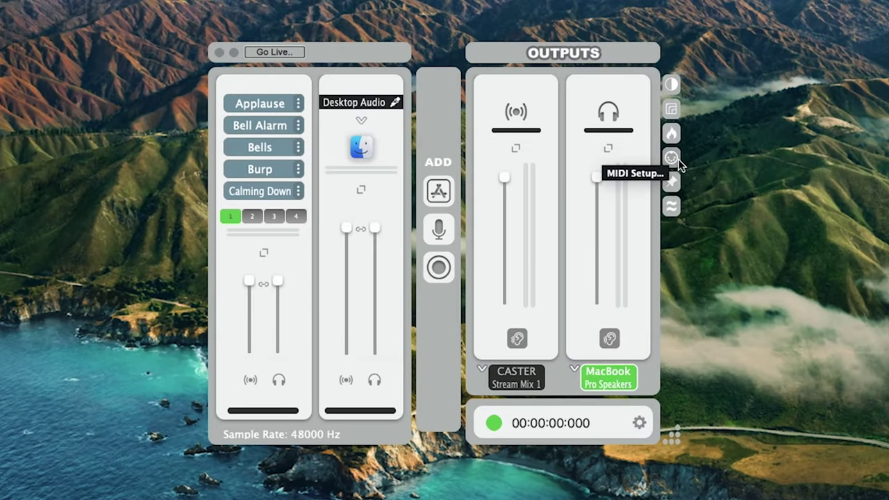
pyautogui.click(669, 180)
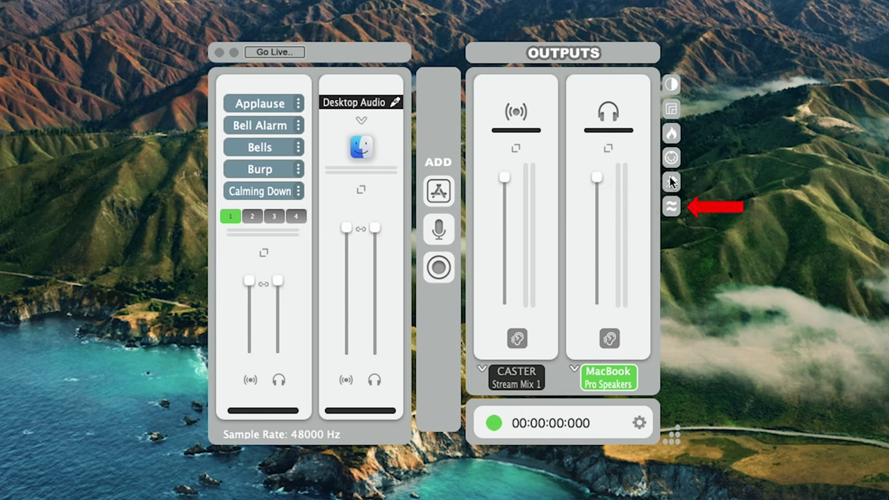
# Open the GroundControl Audio Devices window to view its device list, and close it without adding a device.
pyautogui.click(671, 207)
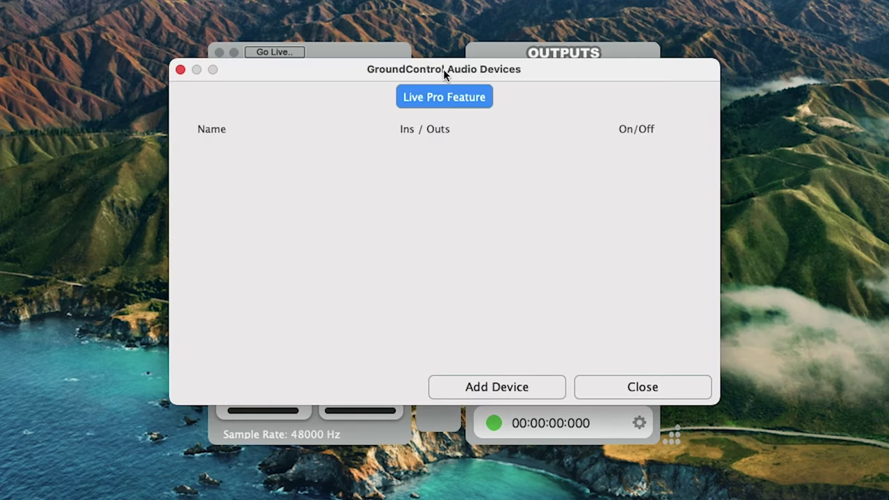
pyautogui.moveTo(443, 69); pyautogui.dragTo(461, 92)
pyautogui.click(658, 408)
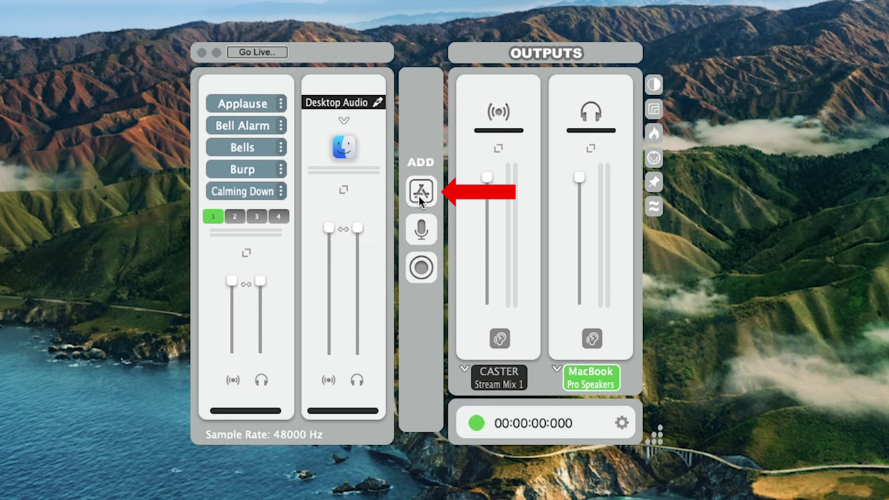
# Examine the choices behind the three ADD options for new mixer sources, closing each without adding a channel.
pyautogui.click(421, 194)
pyautogui.press('Escape')
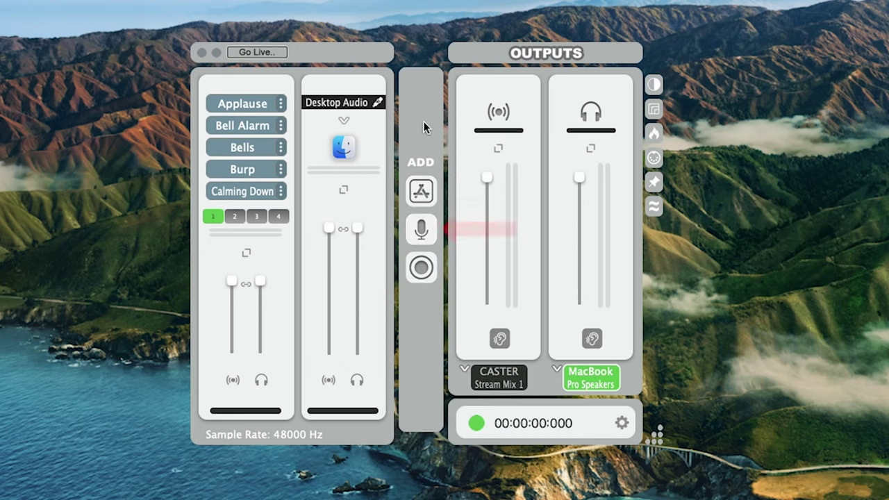
pyautogui.click(421, 229)
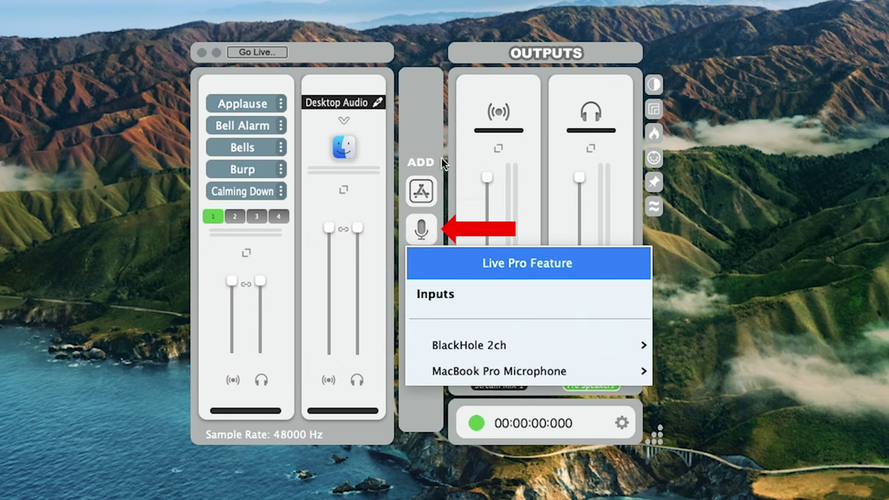
pyautogui.press('Escape')
pyautogui.click(422, 277)
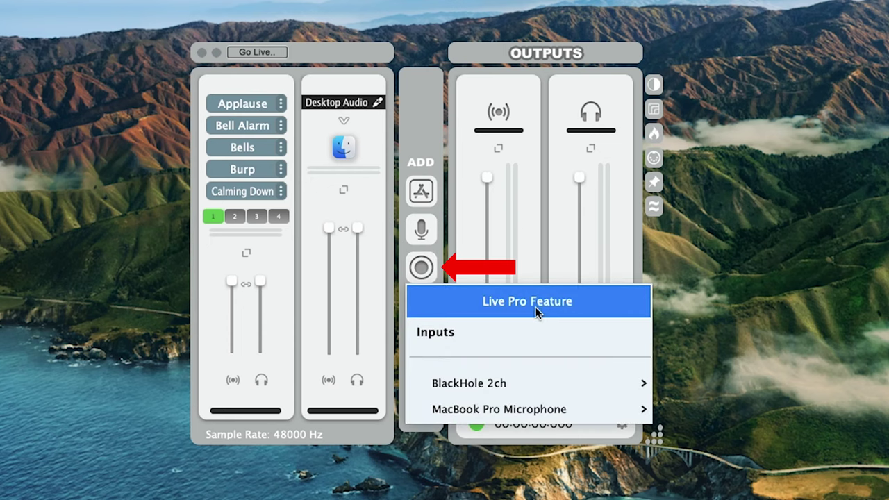
pyautogui.press('Escape')
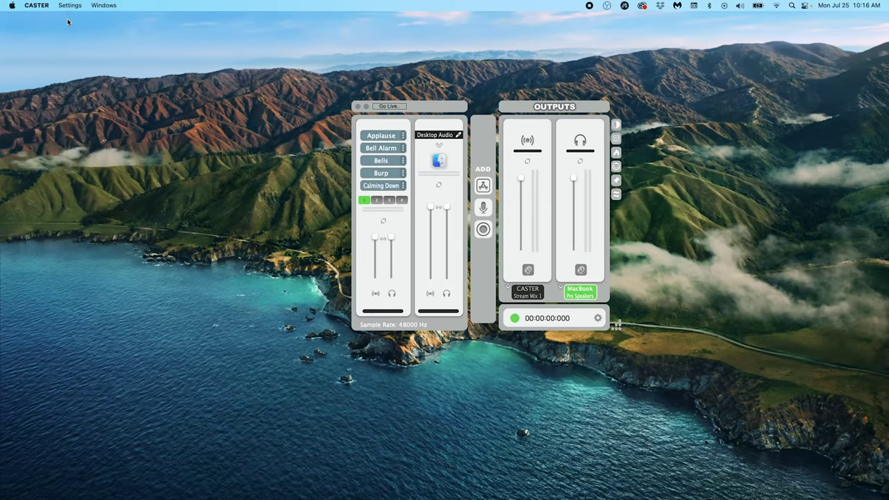
# Examine the available settings for the number of visible tracks and latency.
pyautogui.click(69, 6)
pyautogui.moveTo(67, 27)
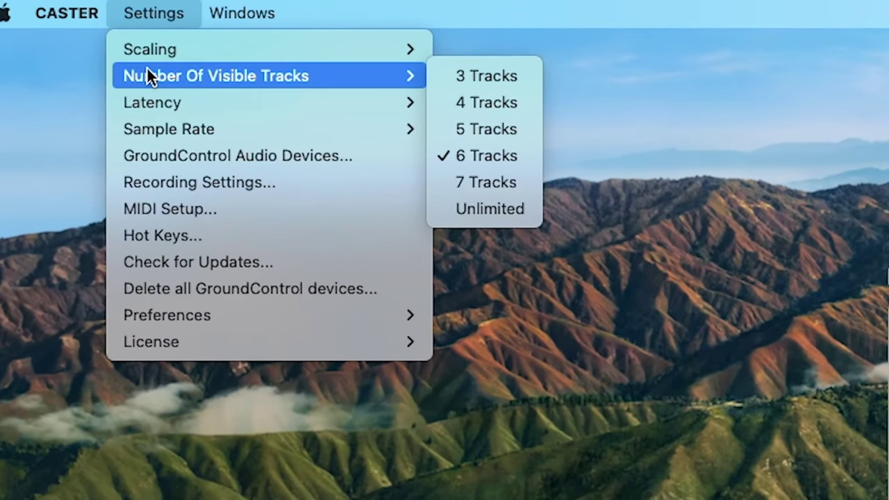
pyautogui.moveTo(144, 93)
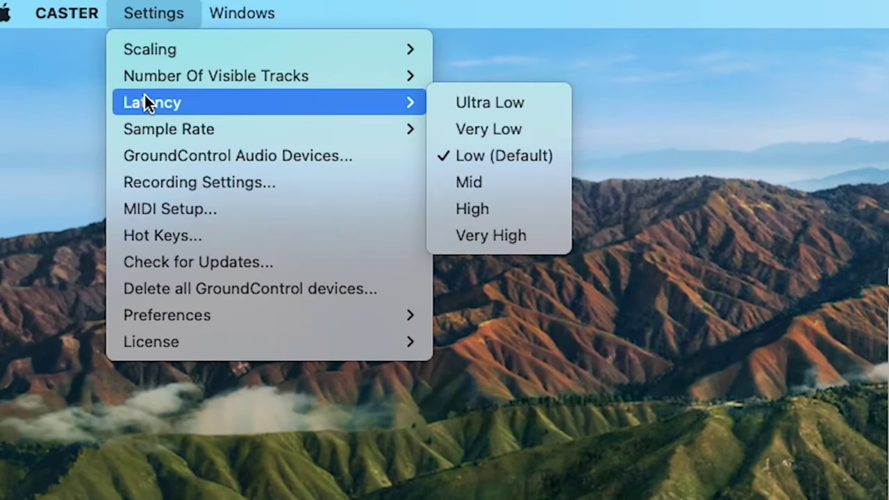
pyautogui.moveTo(150, 125)
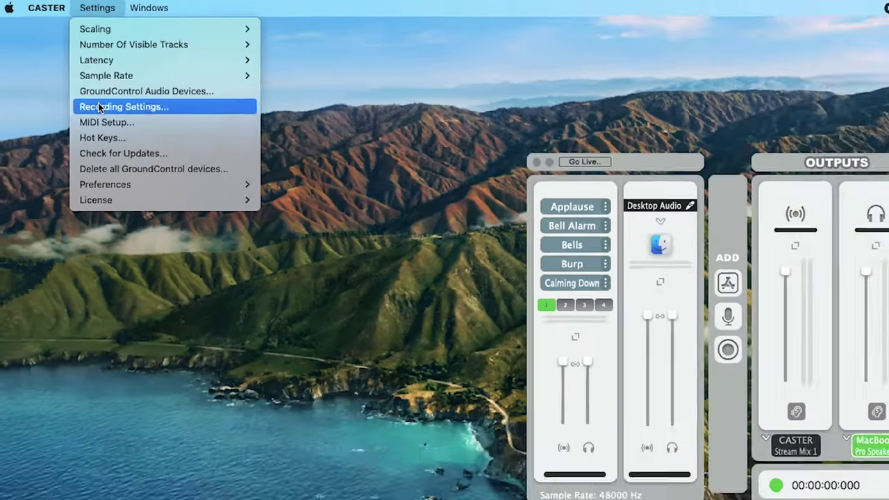
# Open the Recording Settings window to view its file format and quality options, and close it without changes.
pyautogui.click(149, 182)
pyautogui.moveTo(436, 139); pyautogui.dragTo(154, 109)
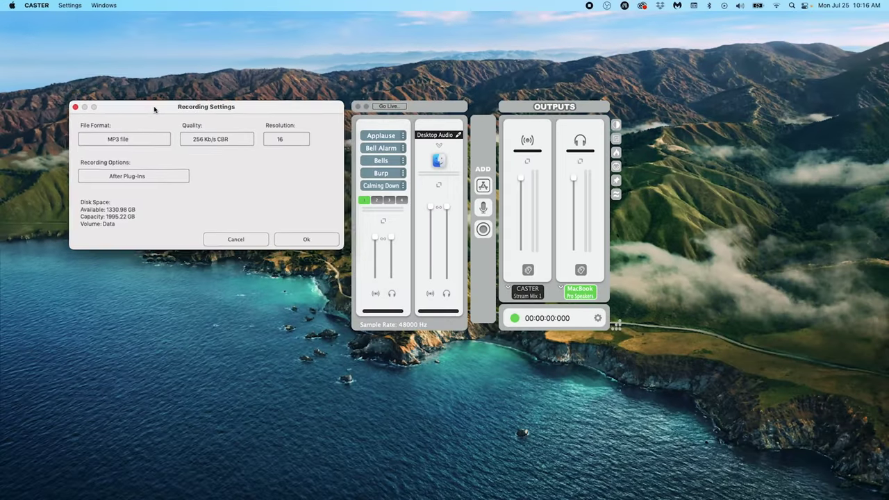
pyautogui.press('Escape')
# View the Preferences and License options in the application settings without changing any of them.
pyautogui.click(70, 4)
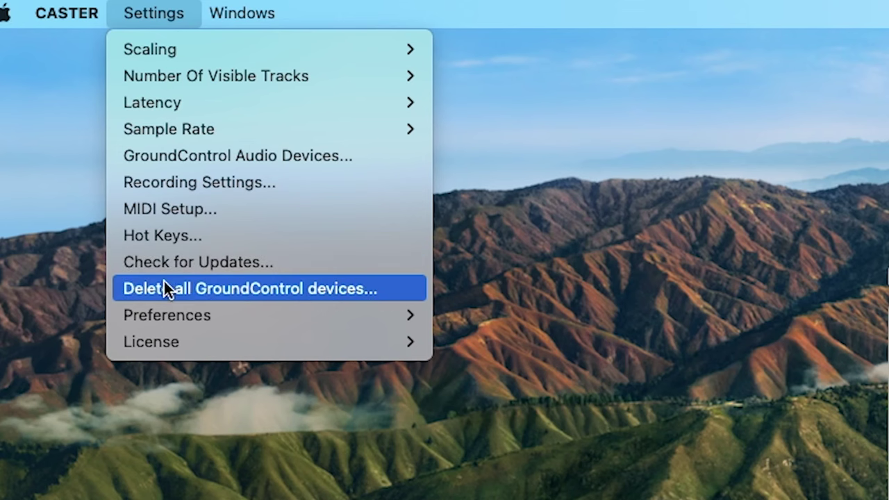
pyautogui.moveTo(199, 310)
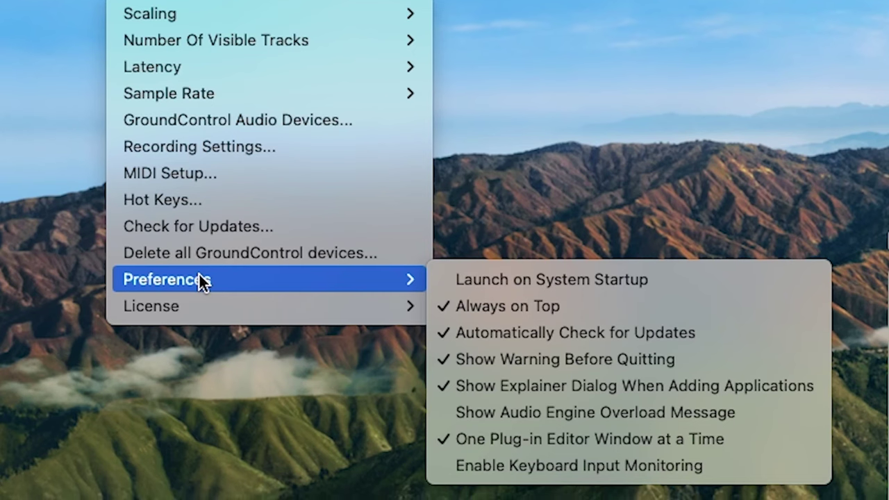
pyautogui.moveTo(287, 312)
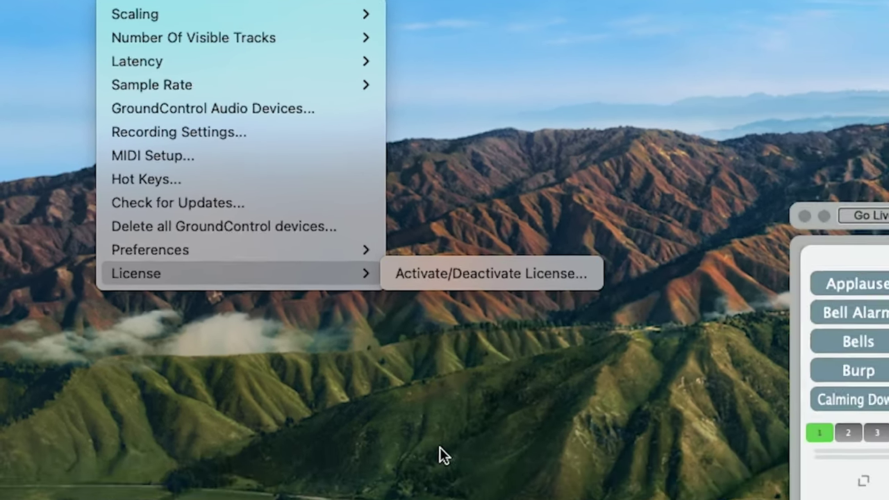
pyautogui.click(440, 447)
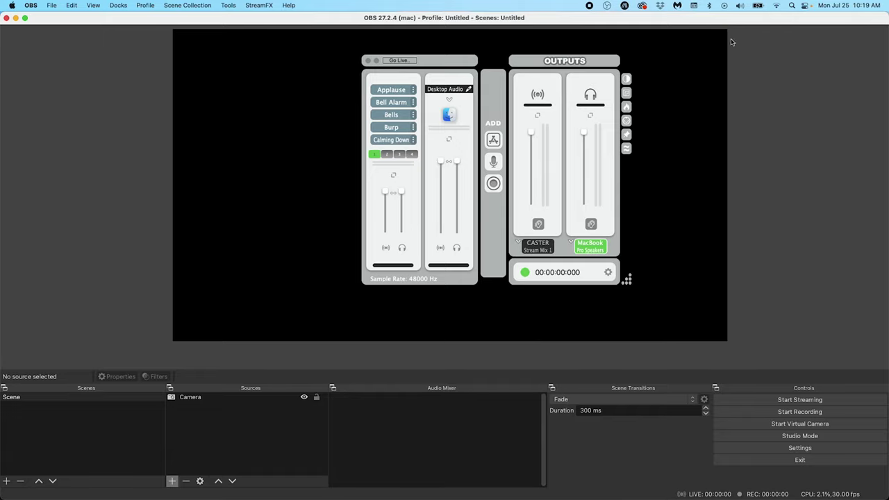
# Check the Mac's list of sound output devices and move the mixer window aside over OBS.
pyautogui.click(741, 6)
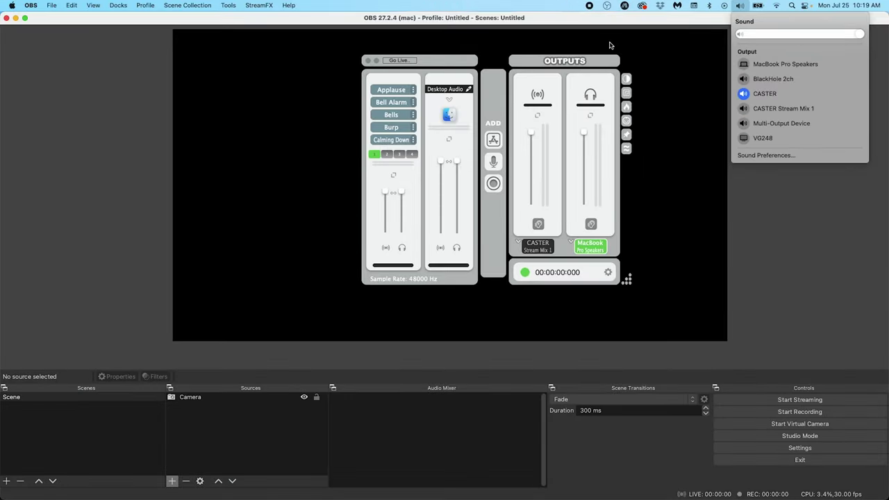
pyautogui.click(604, 61)
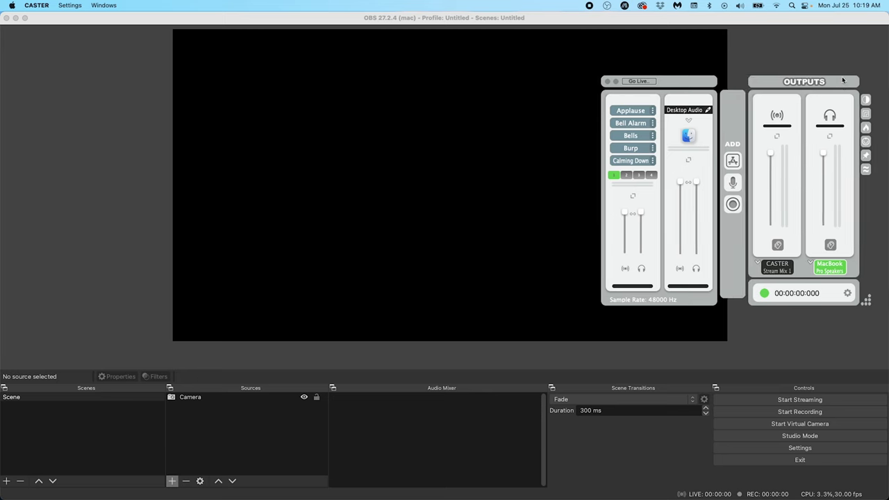
# Add an Audio Input Capture source named Caster in OBS, using CASTER Stream Mix 1 as its device.
pyautogui.click(172, 480)
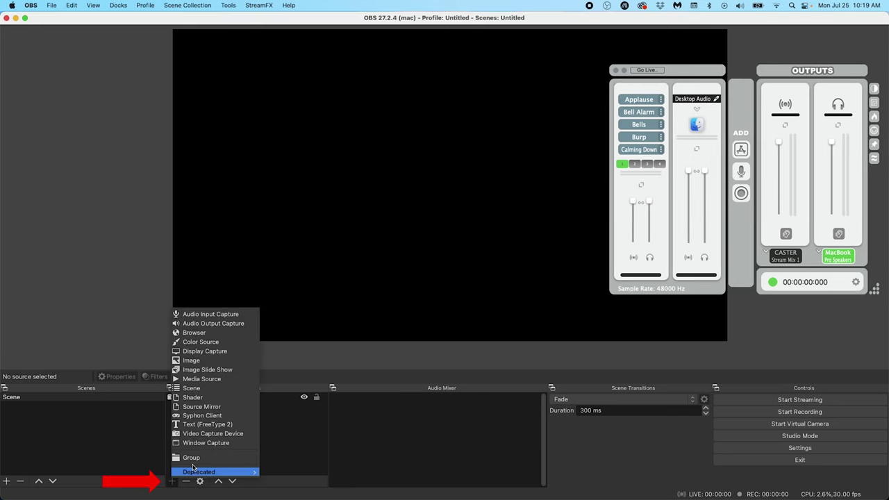
pyautogui.click(208, 315)
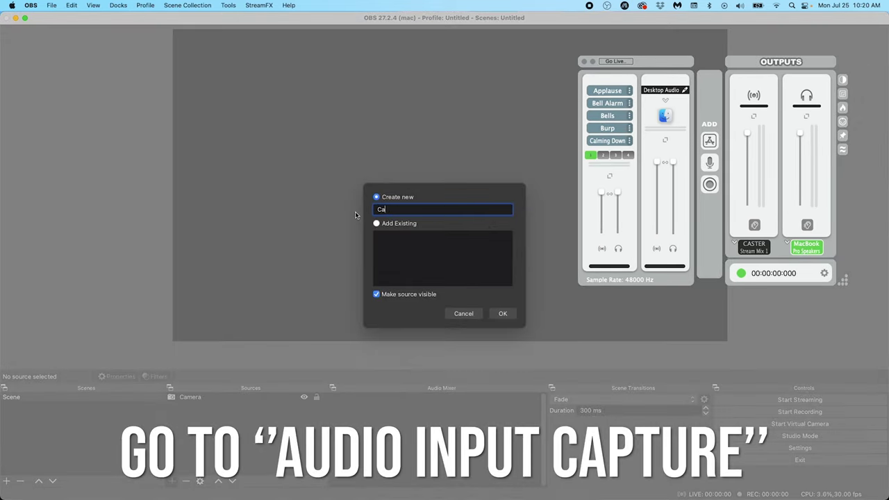
pyautogui.write('Caster')
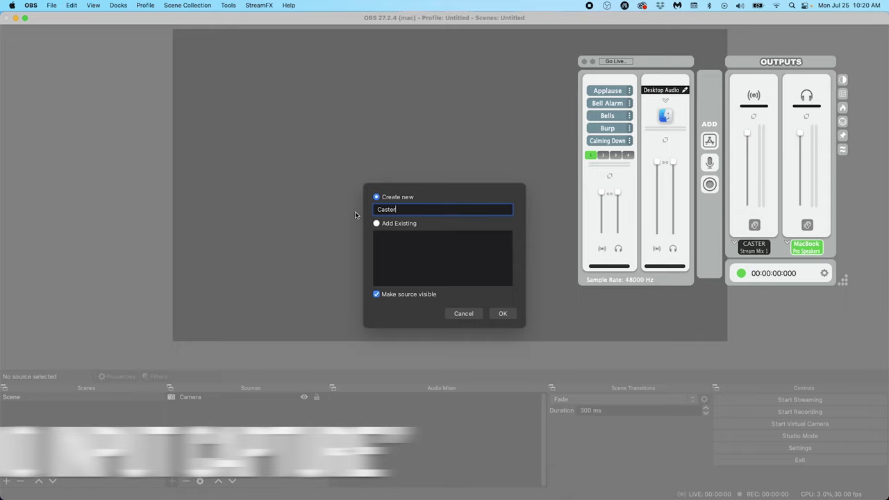
pyautogui.click(503, 314)
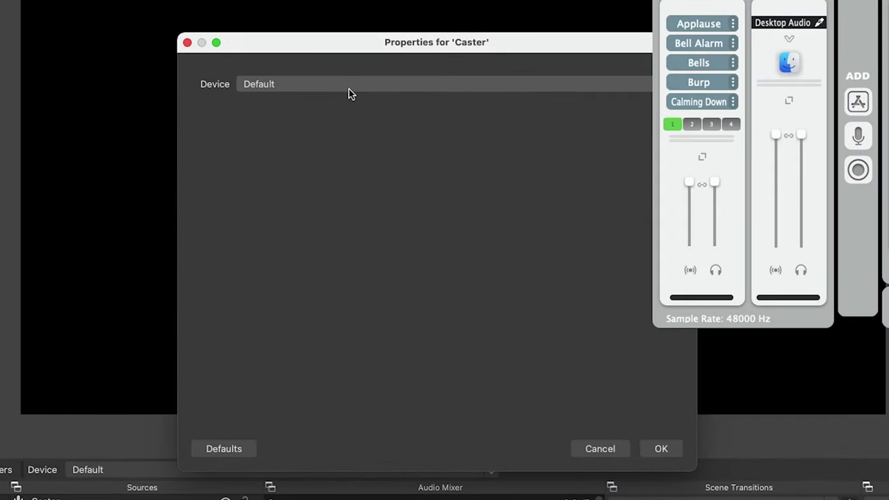
pyautogui.click(383, 131)
pyautogui.click(333, 138)
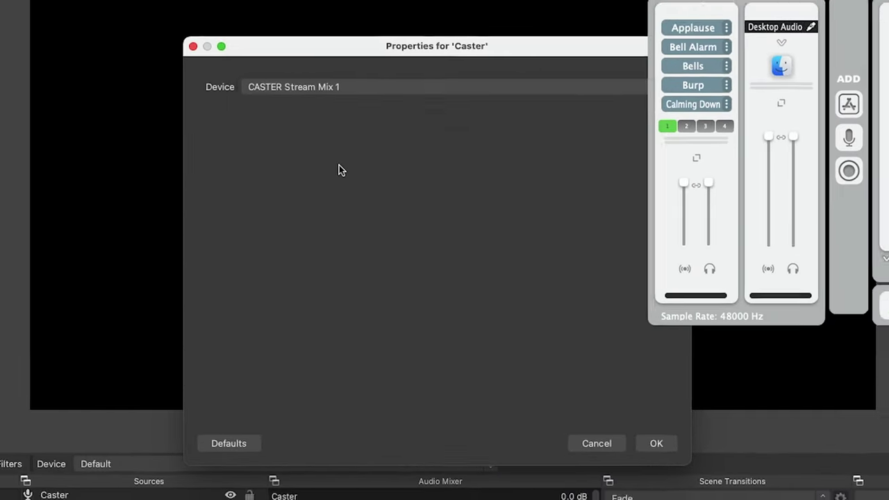
pyautogui.click(659, 448)
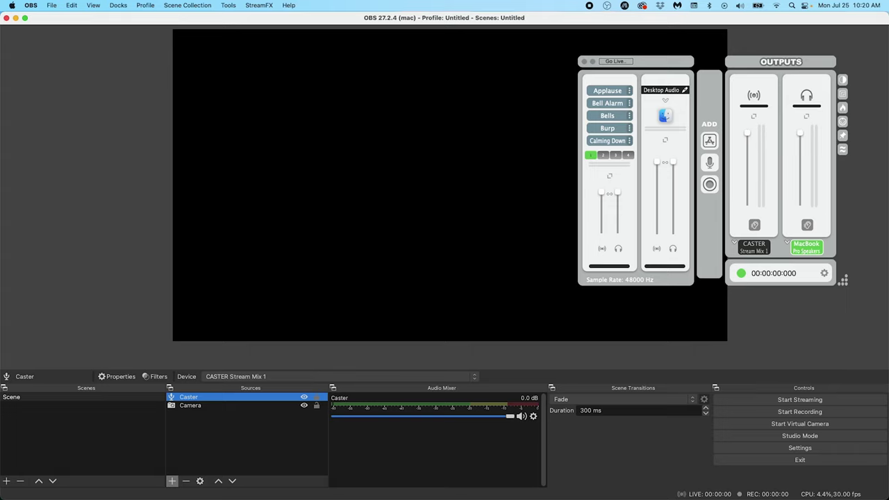
# Switch to QuickTime Player, play GX012021.MP4, and move its window aside to uncover the OBS audio mixer.
pyautogui.press('super+Tab')
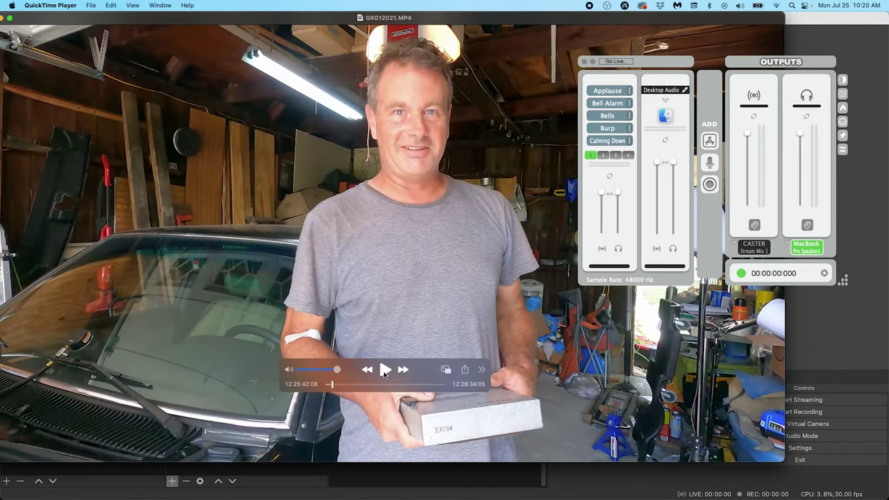
pyautogui.click(384, 370)
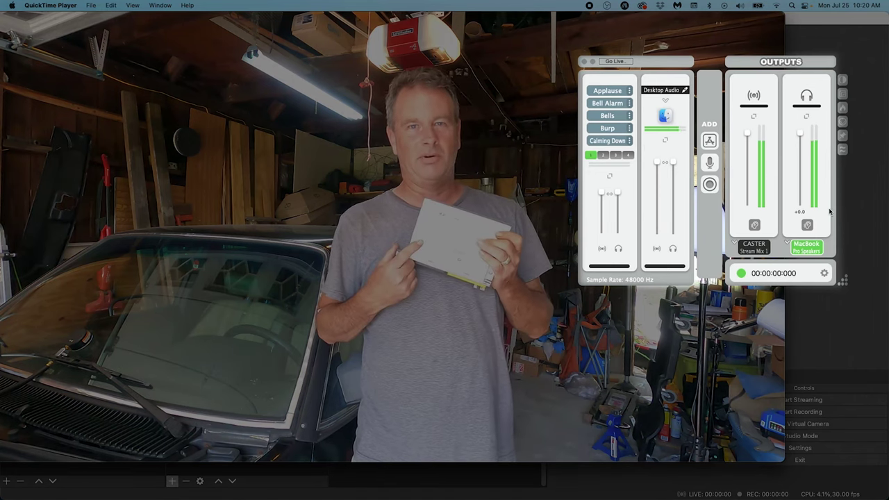
pyautogui.moveTo(126, 29)
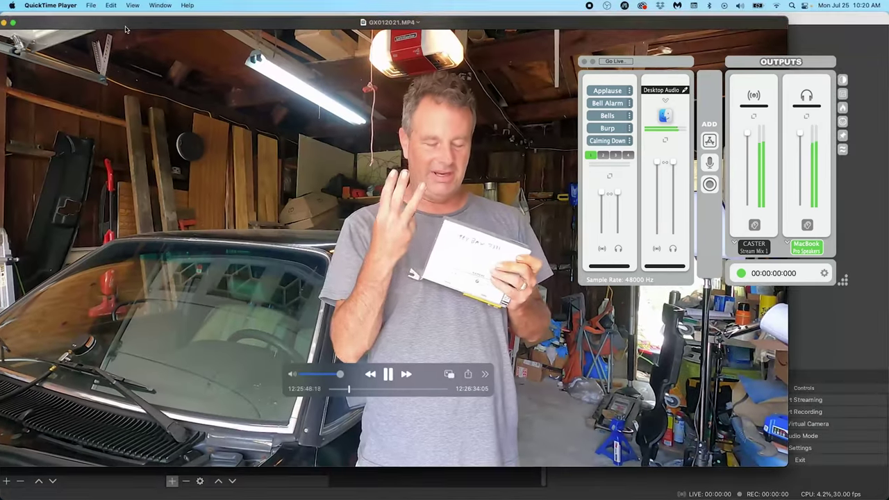
pyautogui.moveTo(126, 29); pyautogui.dragTo(694, 26)
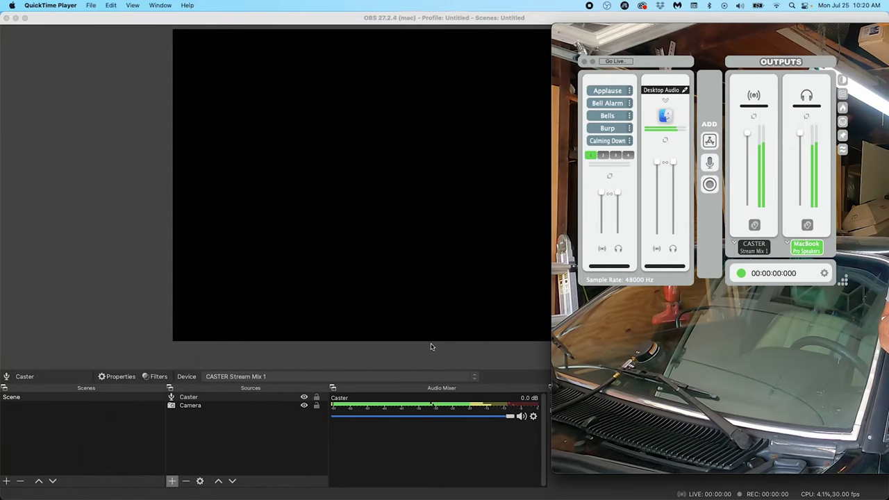
# Try lowering the broadcast output level in CASTER and return it to +0.0.
pyautogui.moveTo(704, 33)
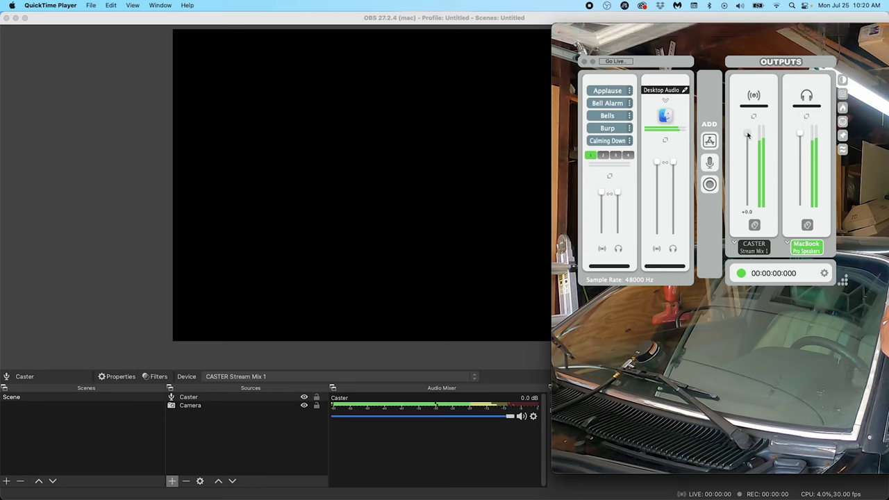
pyautogui.moveTo(748, 135); pyautogui.dragTo(742, 156)
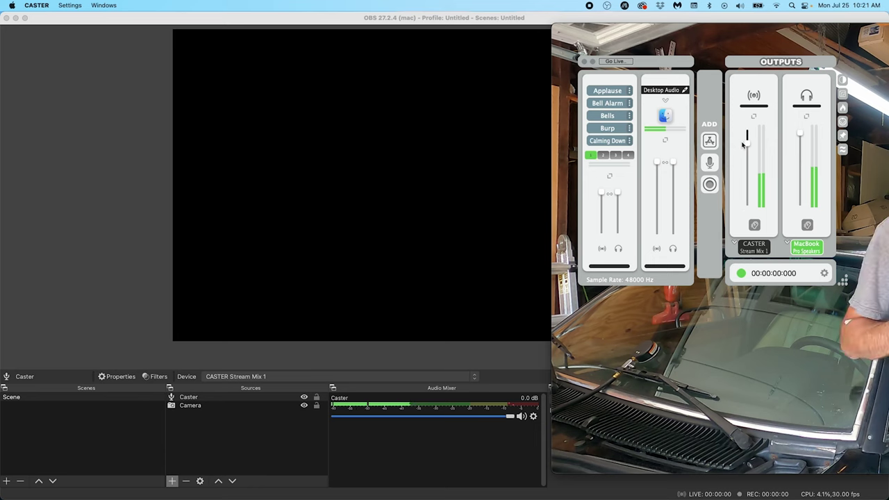
pyautogui.moveTo(747, 146)
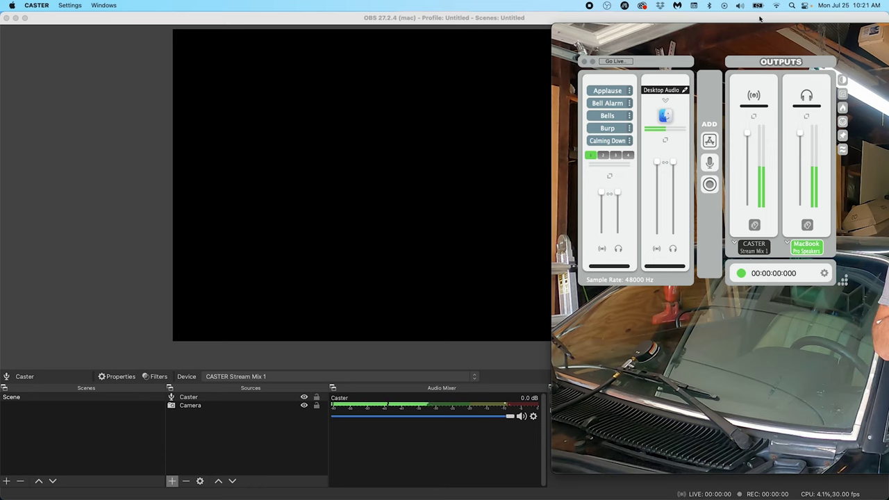
# Pause GX012021.MP4, minimize its window, and play the Applause sound effect in CASTER.
pyautogui.moveTo(746, 30); pyautogui.dragTo(256, 34)
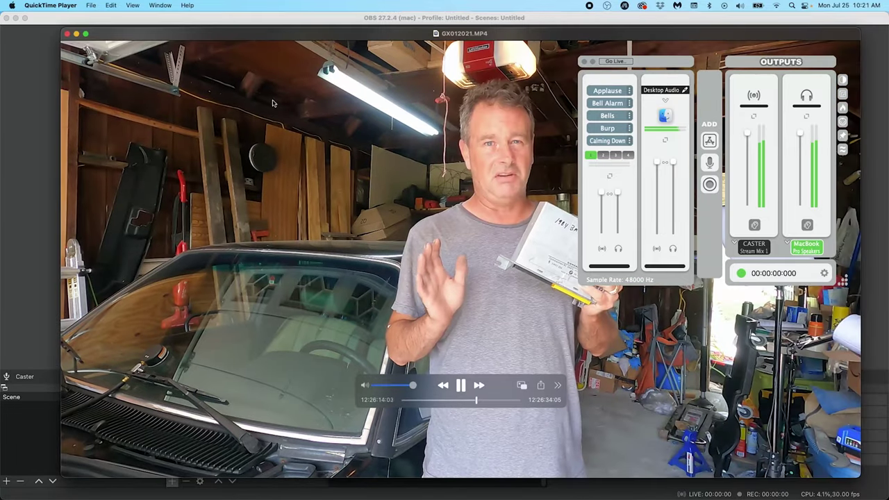
pyautogui.press('space')
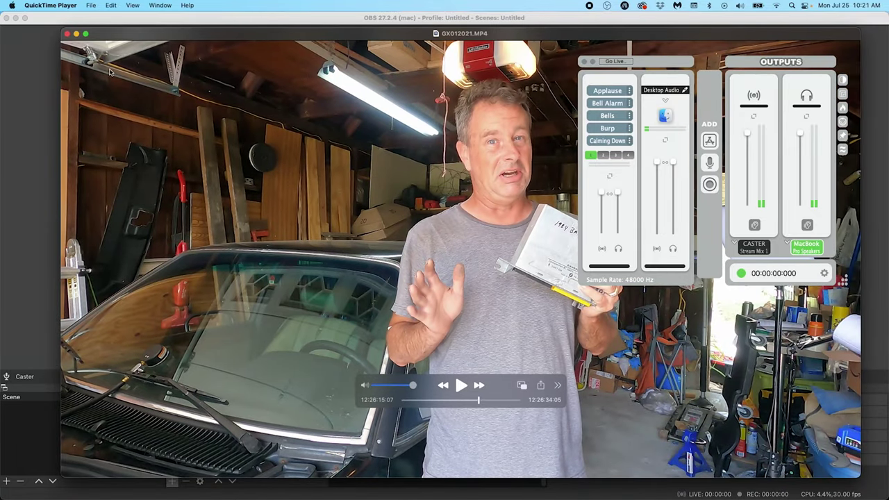
pyautogui.click(76, 34)
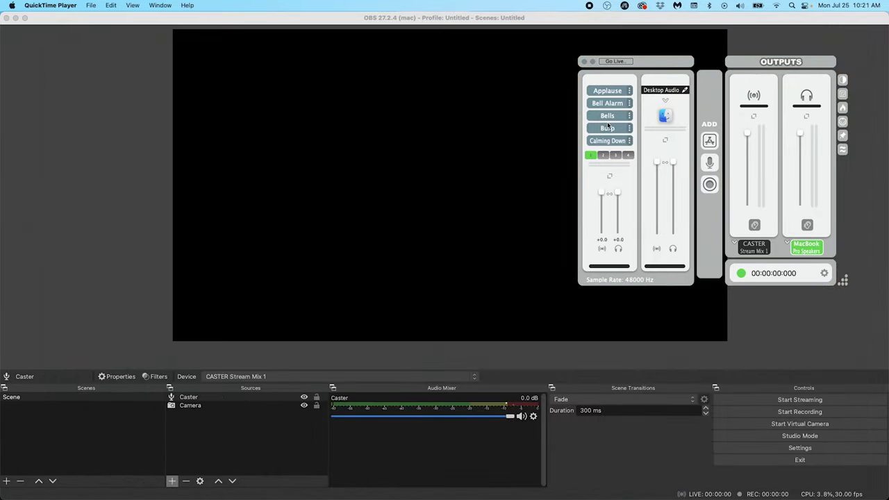
pyautogui.click(607, 91)
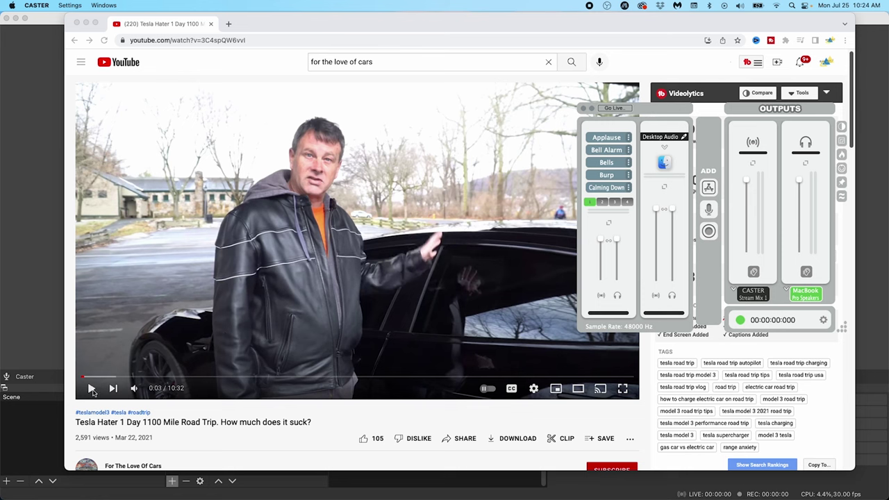
# Play the Tesla road trip video on YouTube in Chrome and minimize the browser to check the audio in OBS.
pyautogui.click(90, 390)
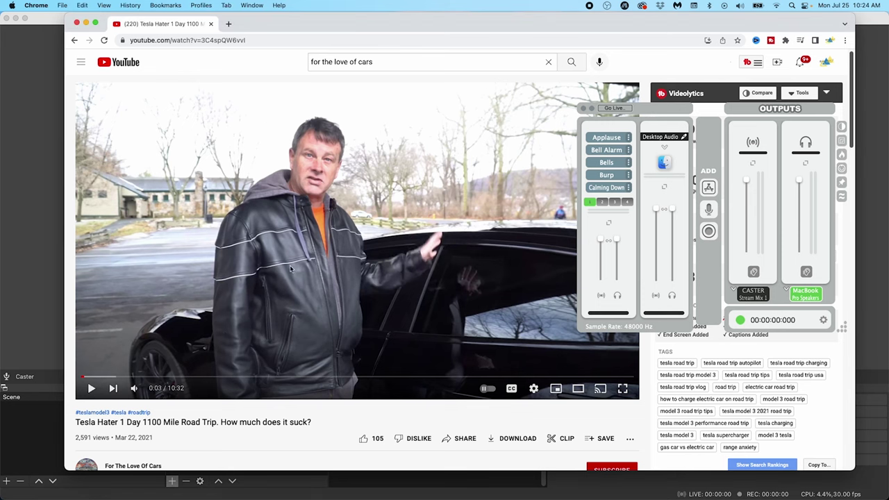
pyautogui.click(90, 388)
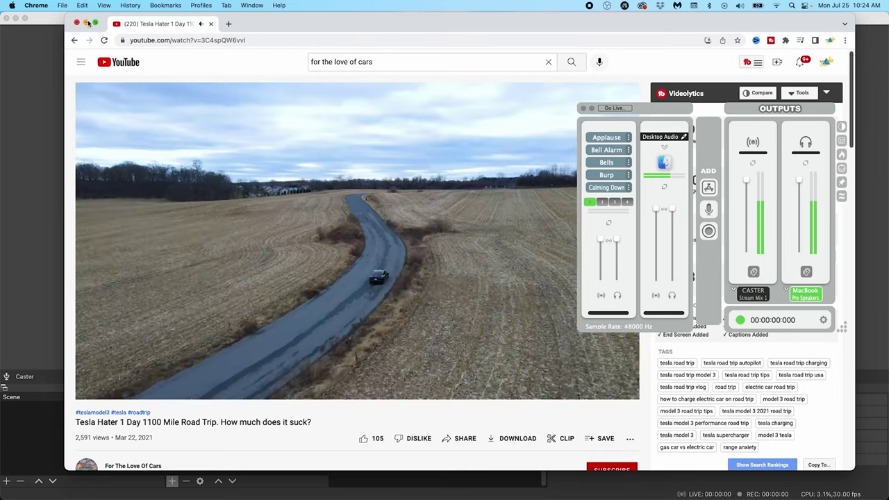
pyautogui.click(86, 23)
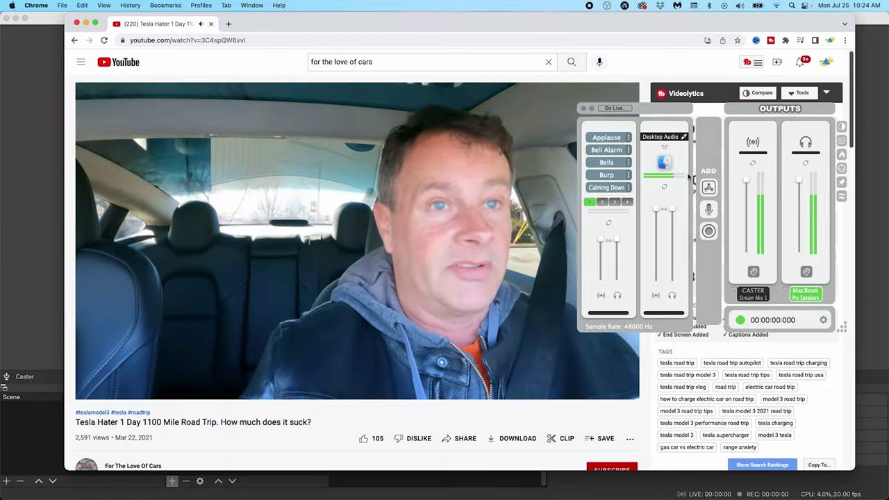
# Change the Desktop Audio channel's source to Google Chrome in CASTER and minimize the browser to check OBS.
pyautogui.click(663, 149)
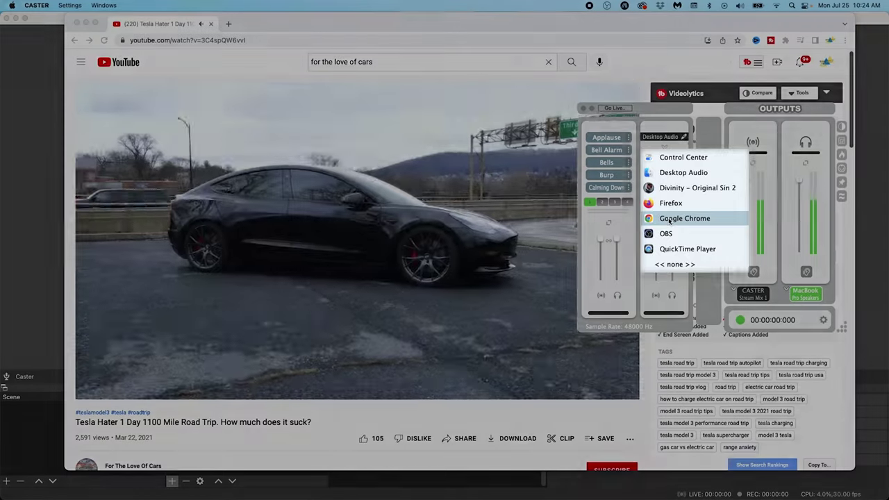
pyautogui.click(666, 218)
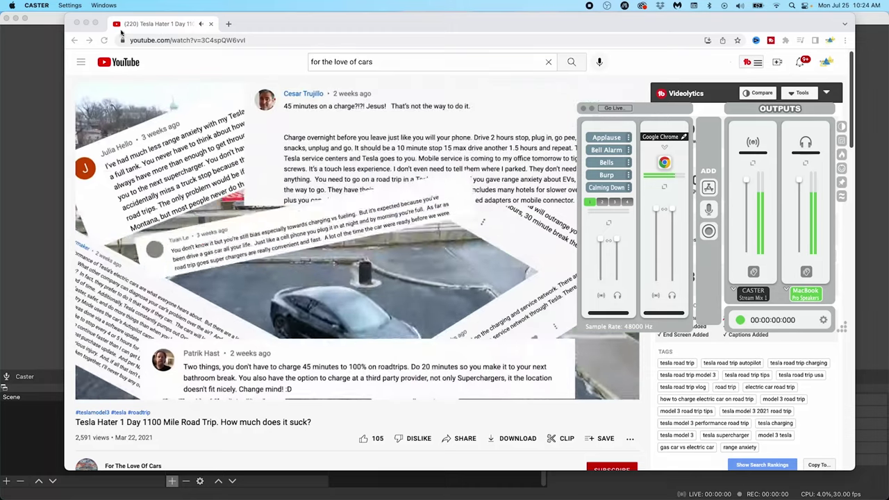
pyautogui.click(86, 24)
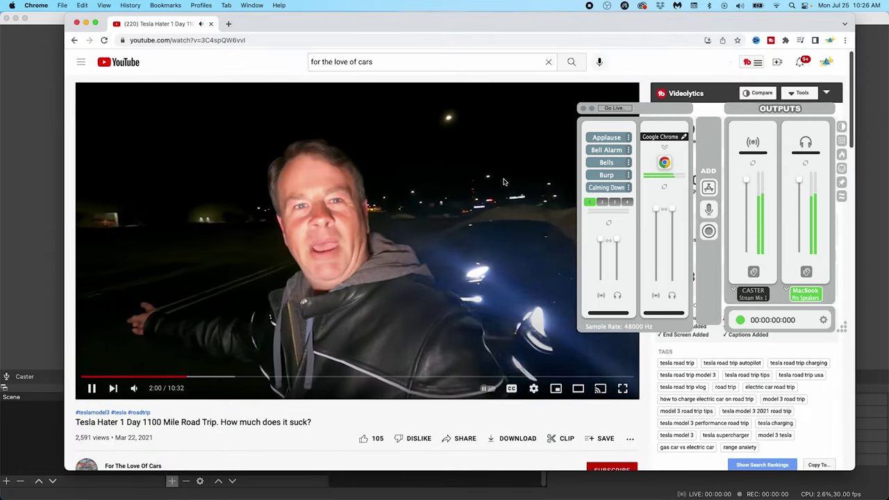
# Switch to OBS and add a new Window Capture source showing the Google Chrome window with the Tesla road trip video.
pyautogui.click(54, 189)
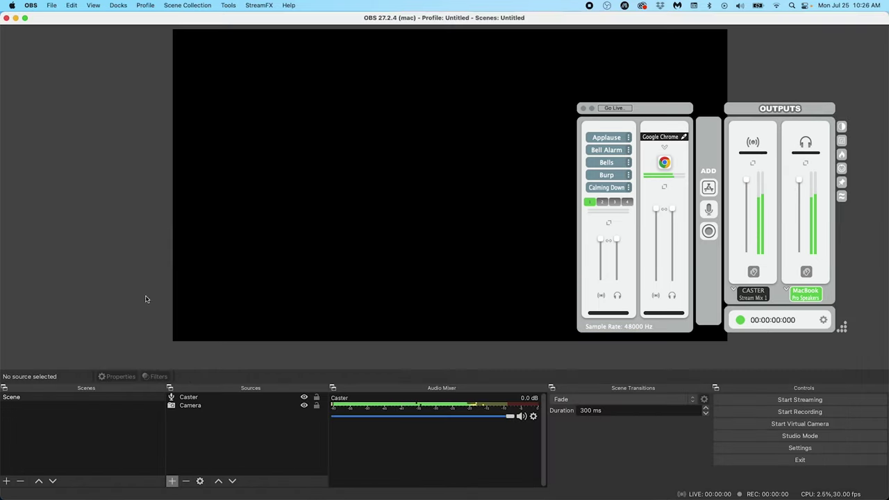
pyautogui.click(172, 481)
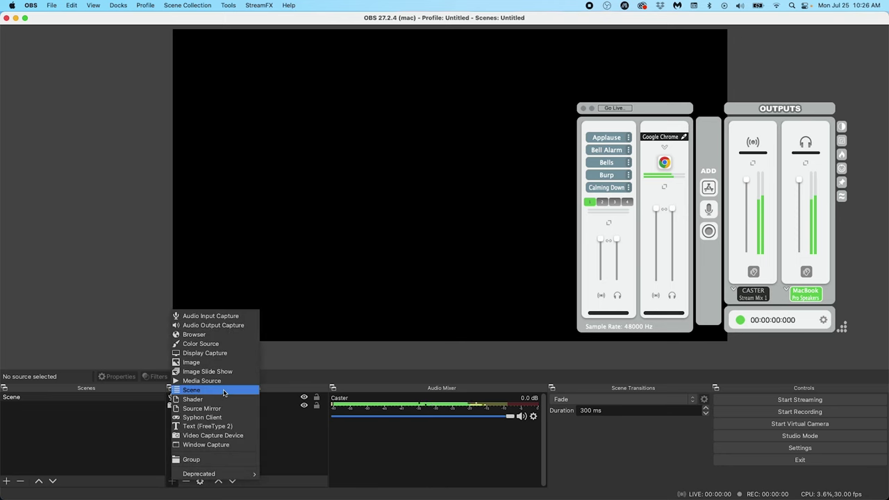
pyautogui.click(219, 443)
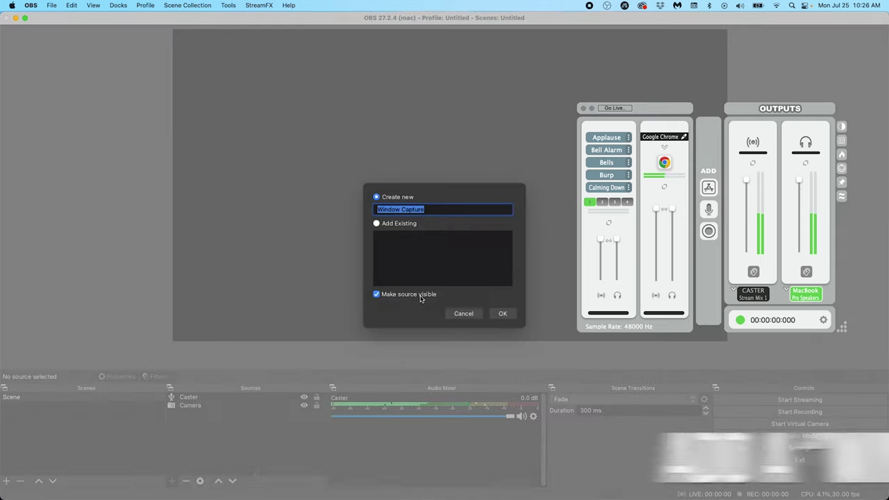
pyautogui.click(502, 314)
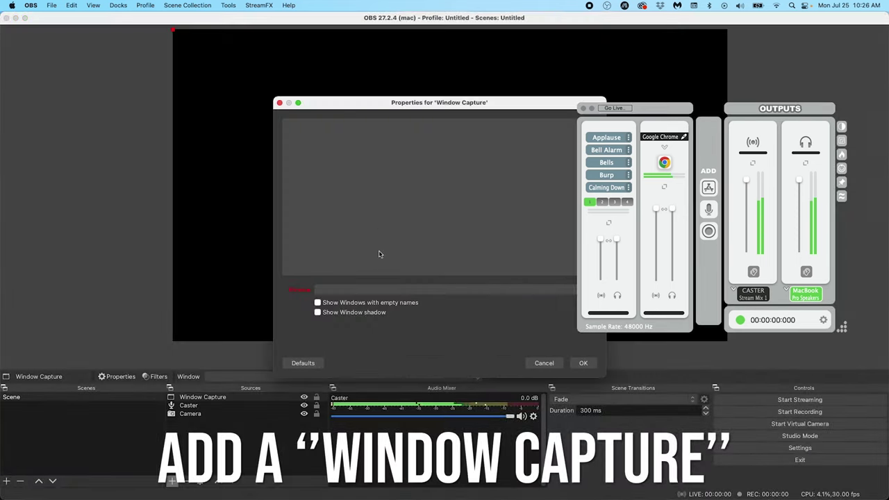
pyautogui.click(389, 290)
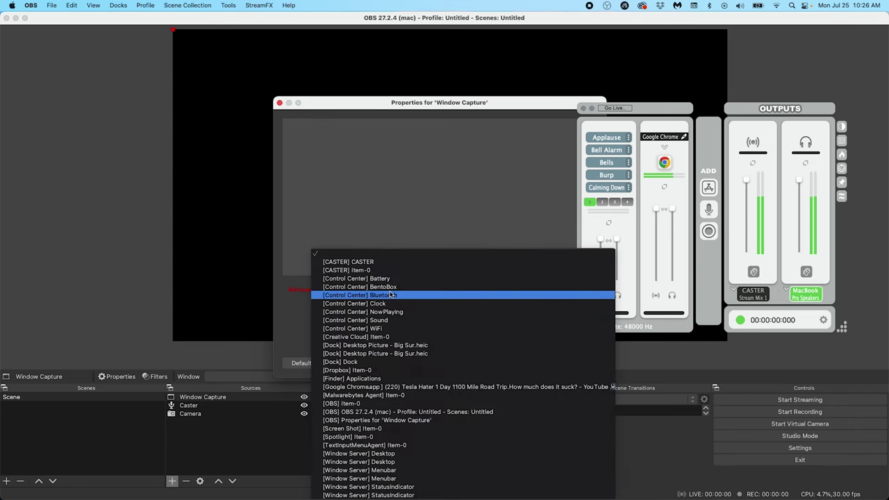
pyautogui.click(409, 387)
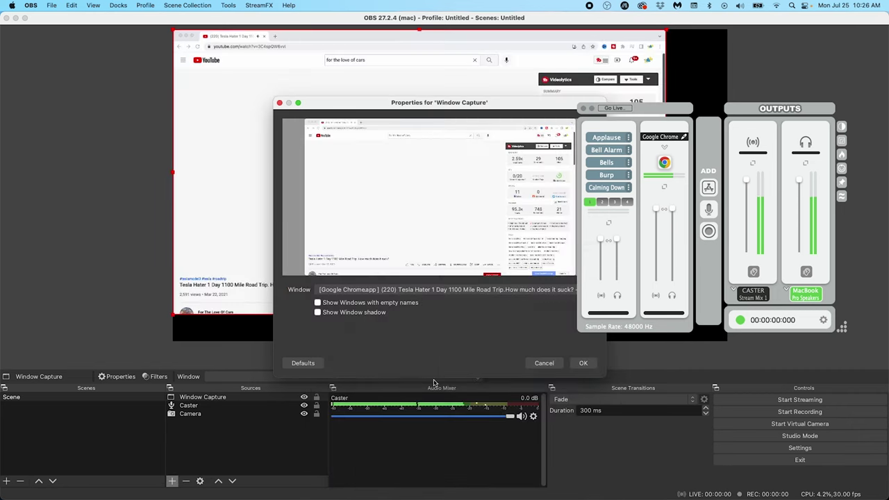
pyautogui.click(578, 368)
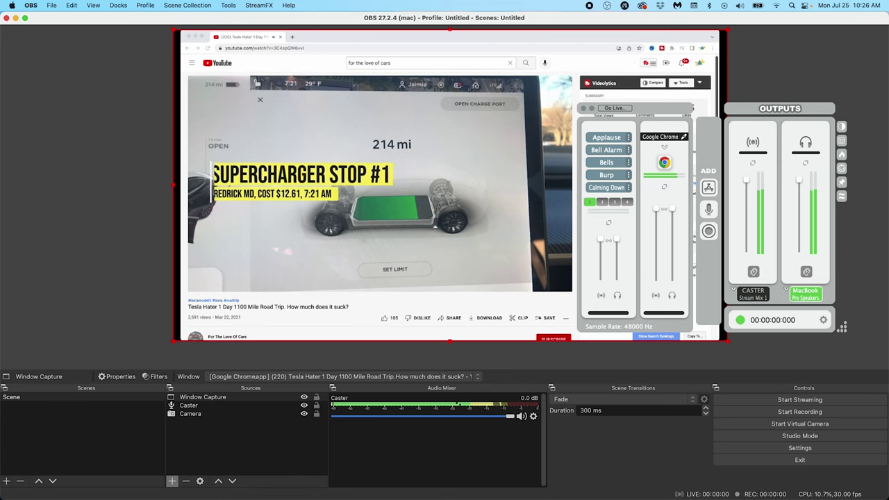
# Show the Tesla road trip video full screen, then pause and resume it to check the captured picture and audio in OBS.
pyautogui.press('f')
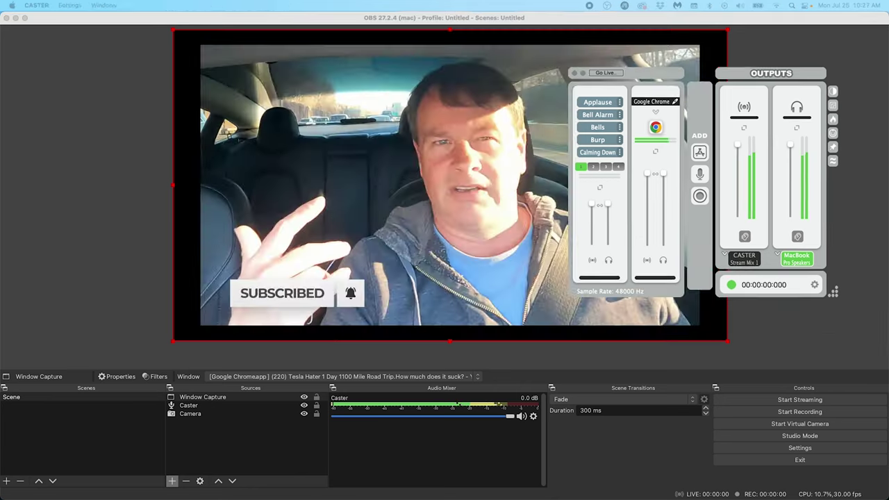
pyautogui.press('space')
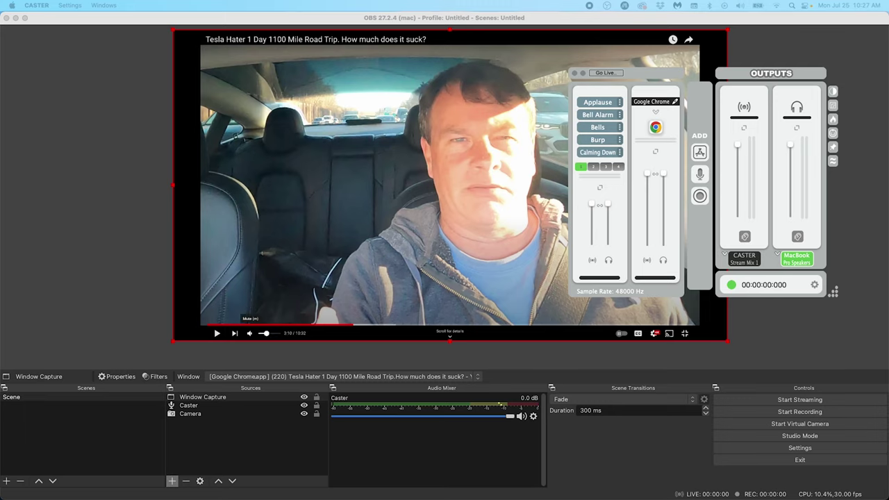
pyautogui.press('space')
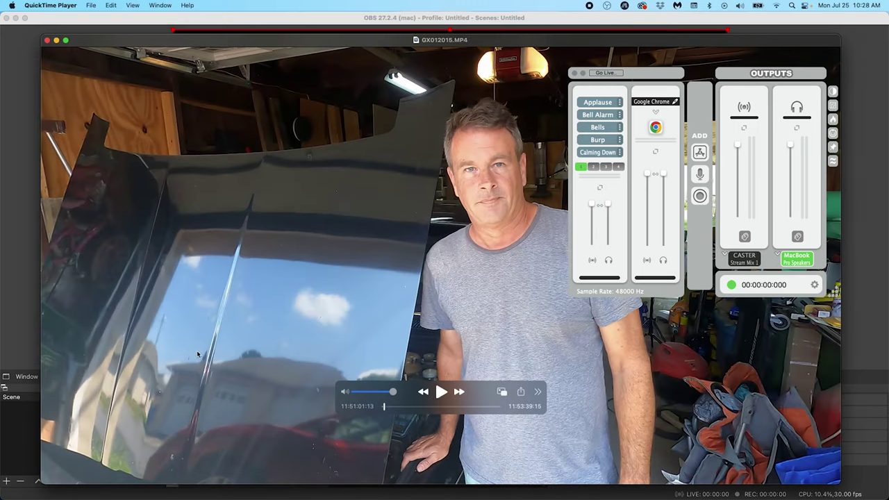
# Play GX012015.MP4 in QuickTime Player to test the Chrome-only channel, then return to OBS and pause the YouTube video.
pyautogui.click(442, 393)
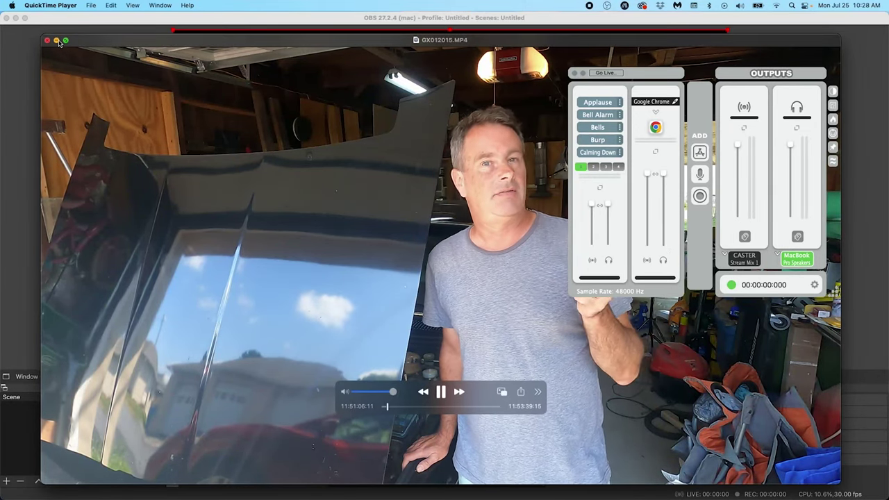
pyautogui.click(313, 22)
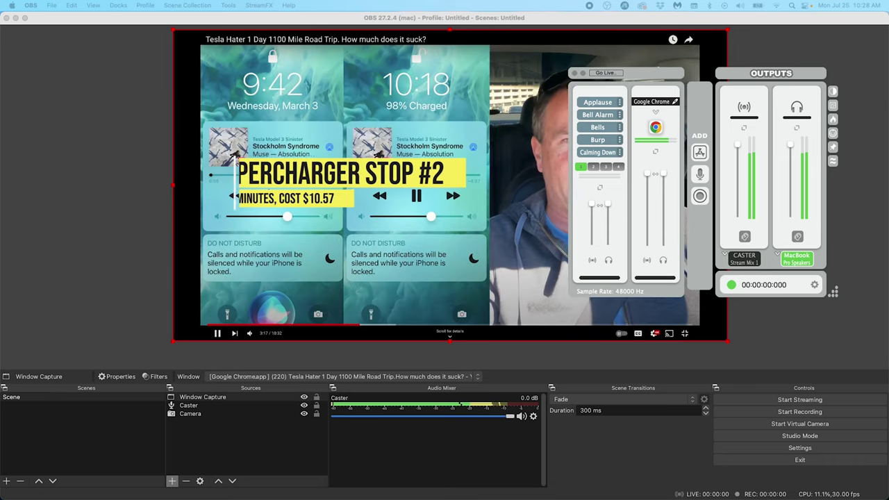
pyautogui.press('space')
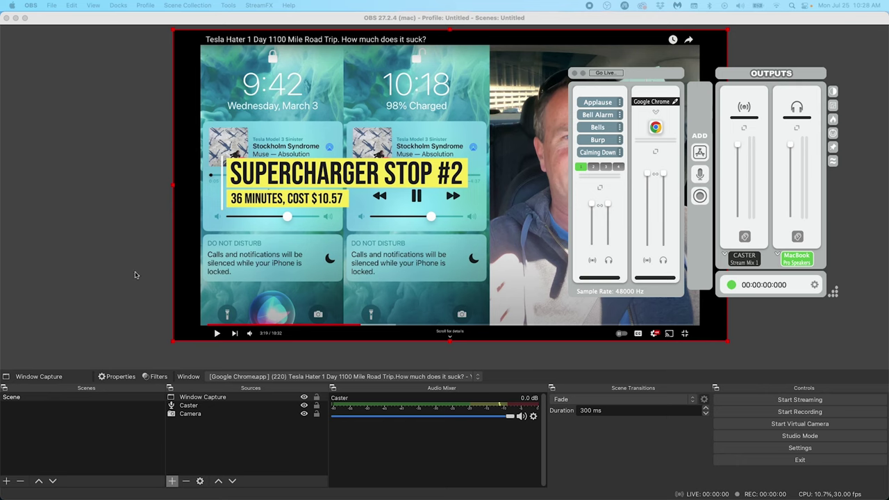
# Add a Display Capture source named Game in OBS using the Built-in Retina Display, and fit it to the screen.
pyautogui.click(122, 293)
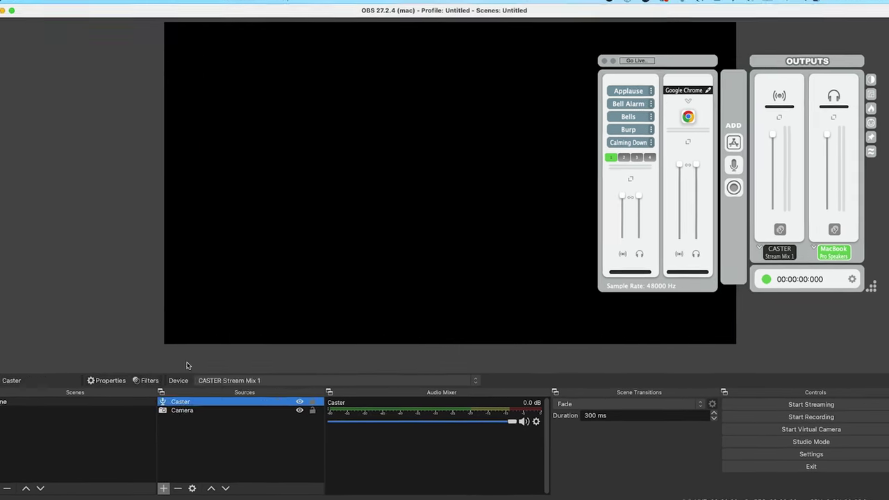
pyautogui.click(172, 481)
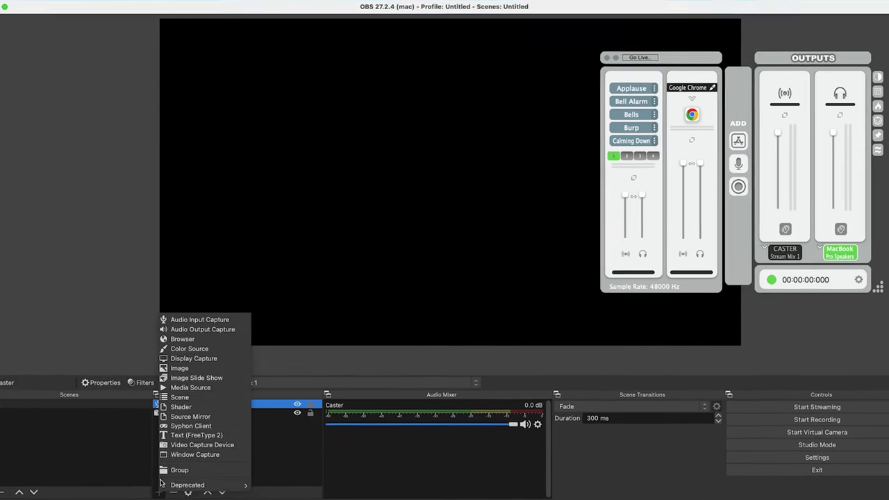
pyautogui.click(195, 358)
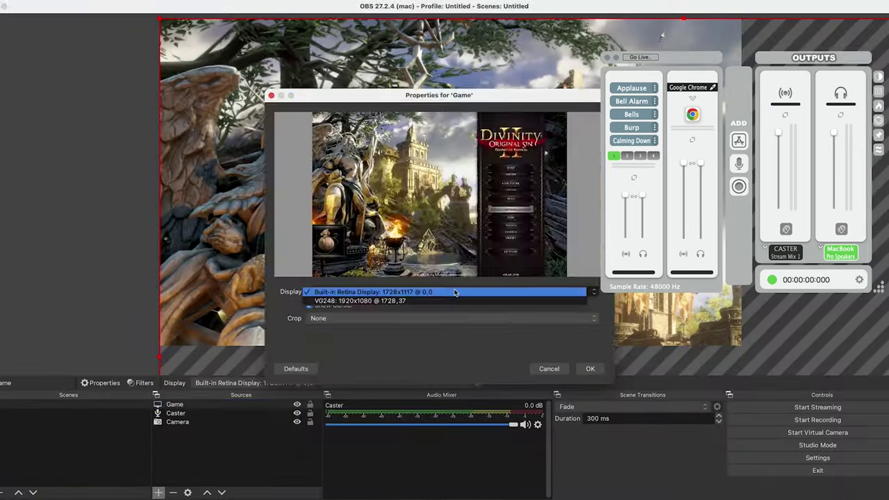
pyautogui.rightClick(479, 209)
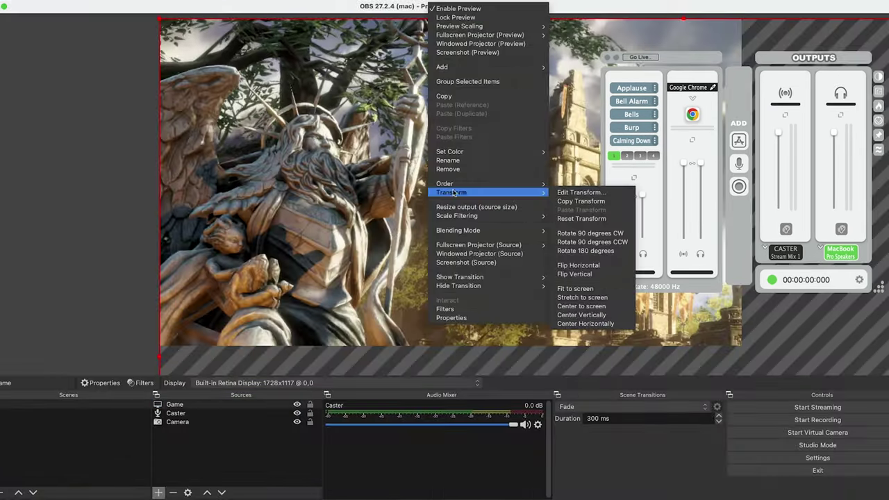
pyautogui.click(552, 207)
# Change the CASTER channel's source from Google Chrome to Divinity - Original Sin 2, moving the mixer aside and back to view the captured game.
pyautogui.moveTo(785, 67); pyautogui.dragTo(302, 52)
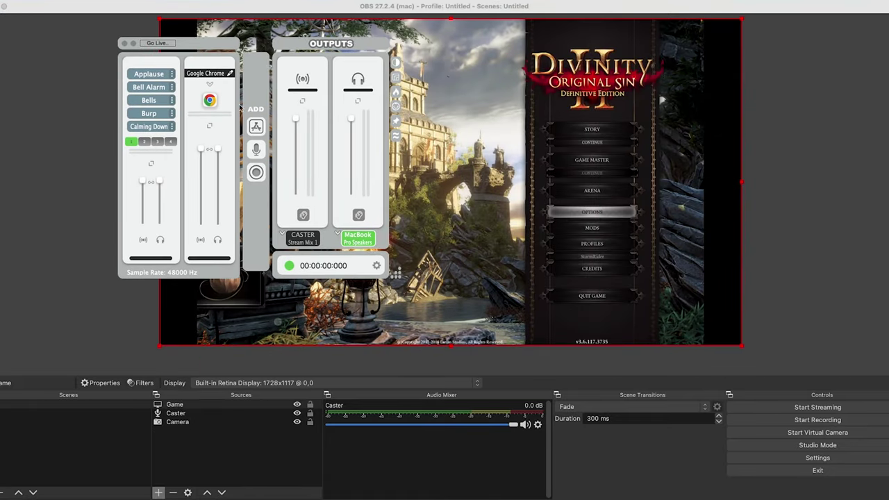
pyautogui.click(209, 84)
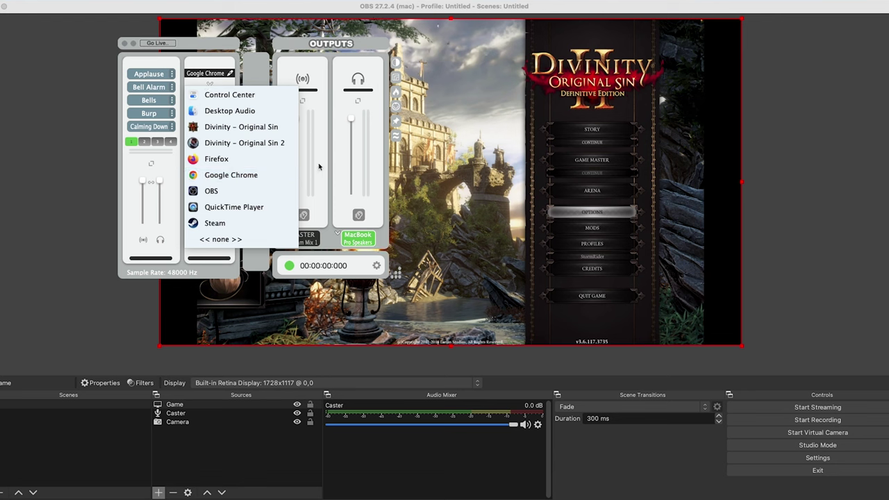
pyautogui.click(235, 143)
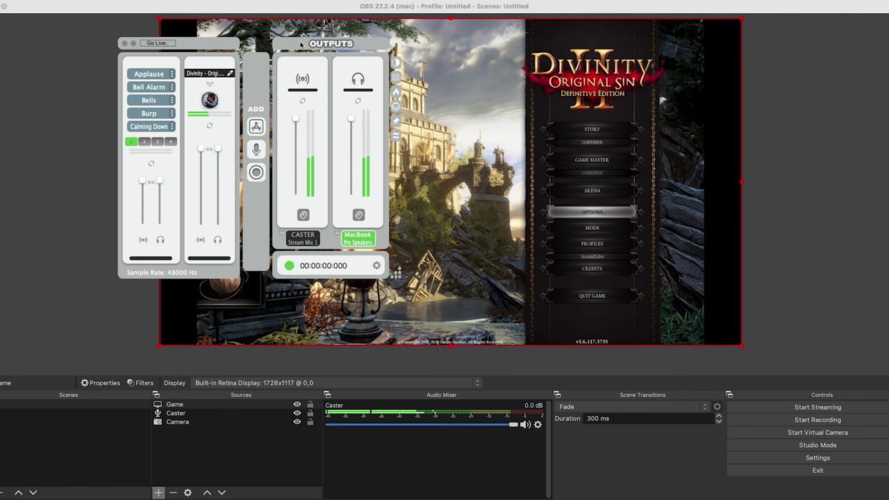
pyautogui.moveTo(301, 44); pyautogui.dragTo(790, 61)
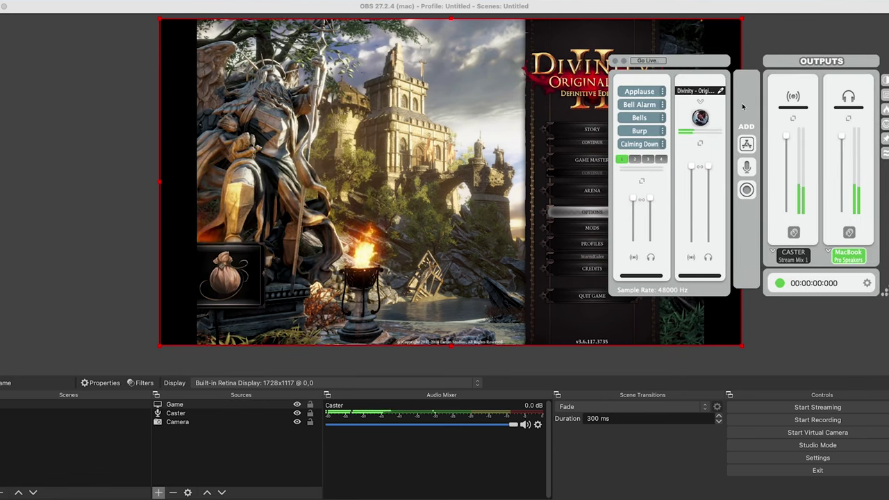